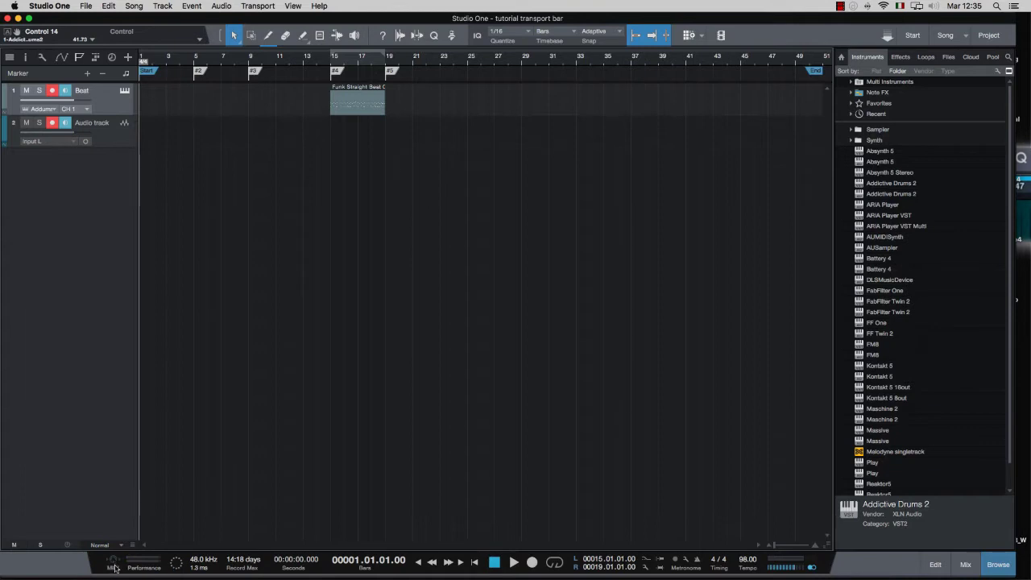
View incoming messages in the MIDI Monitor, toggle the Received filter off and on, clear the log and close the monitor
left_click(114, 565)
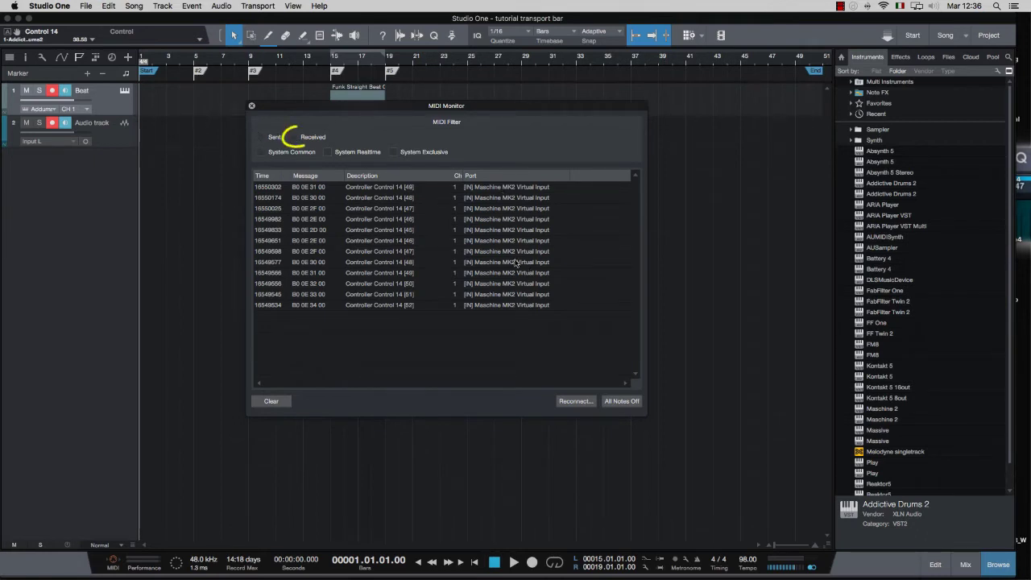
left_click(292, 138)
left_click(293, 137)
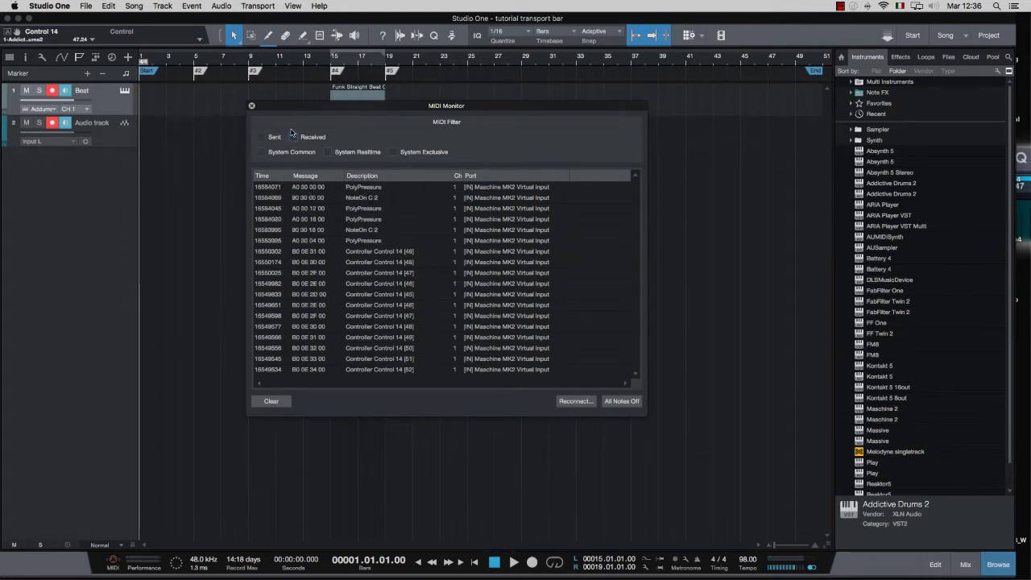
left_click(283, 401)
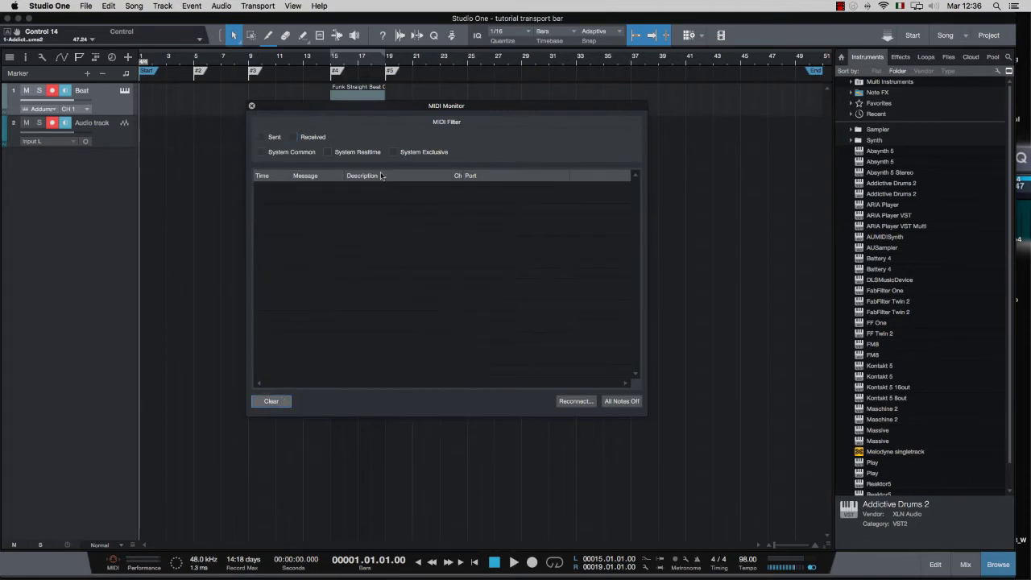
left_click(253, 107)
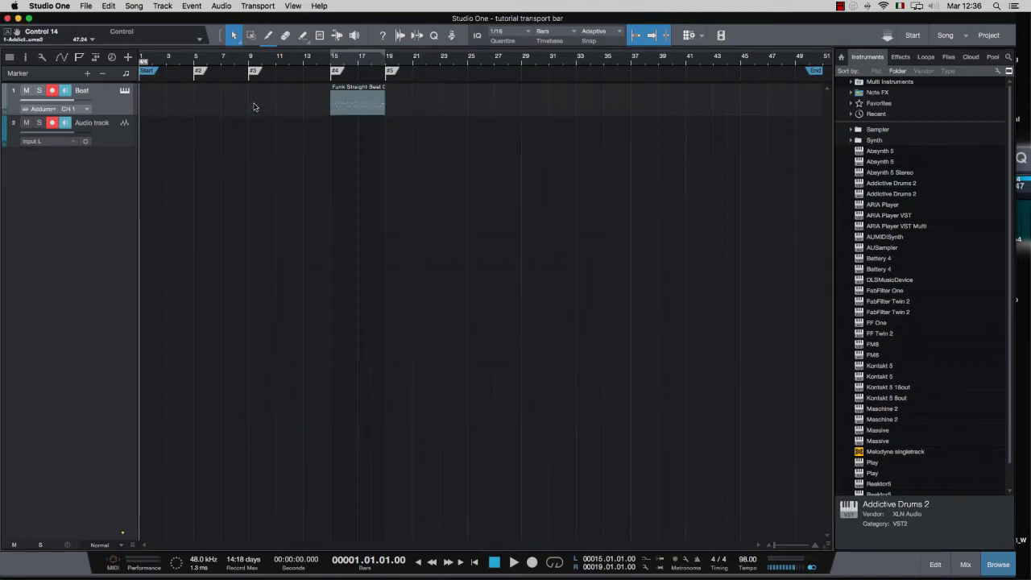
Check the Performance Monitor with its device list hidden and shown again using Show Devices, and close it
left_click(144, 568)
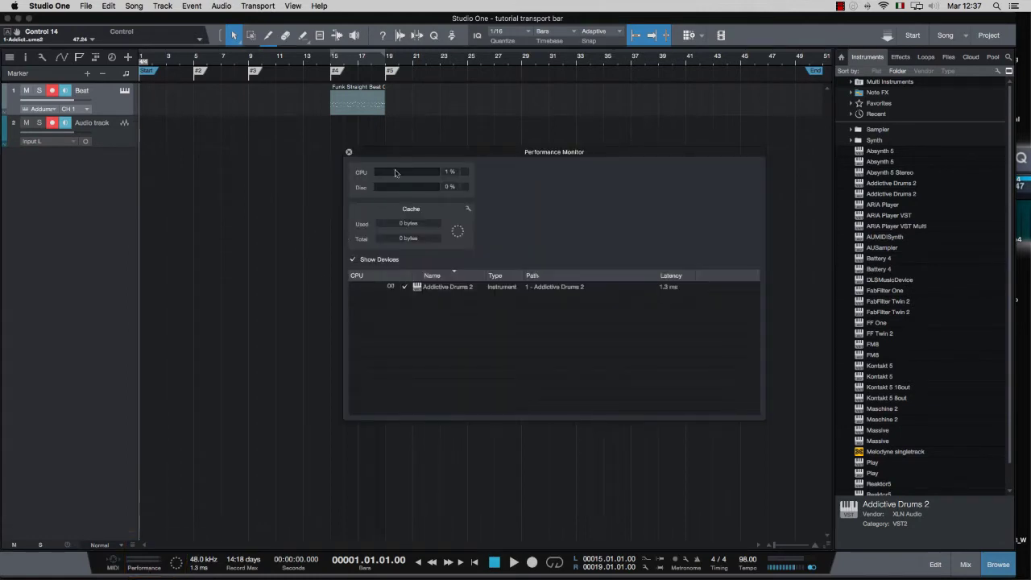
left_click(352, 259)
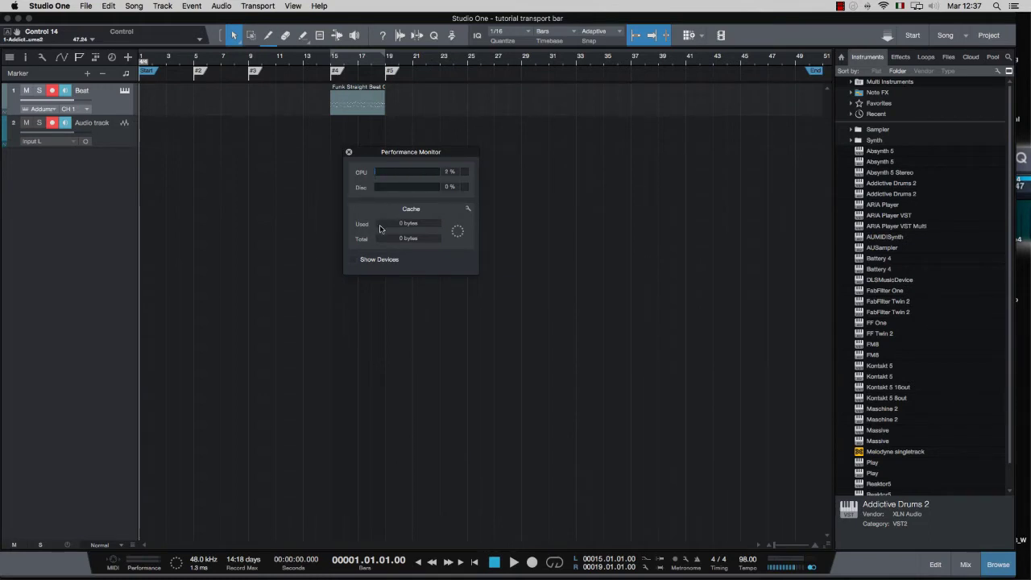
left_click(352, 259)
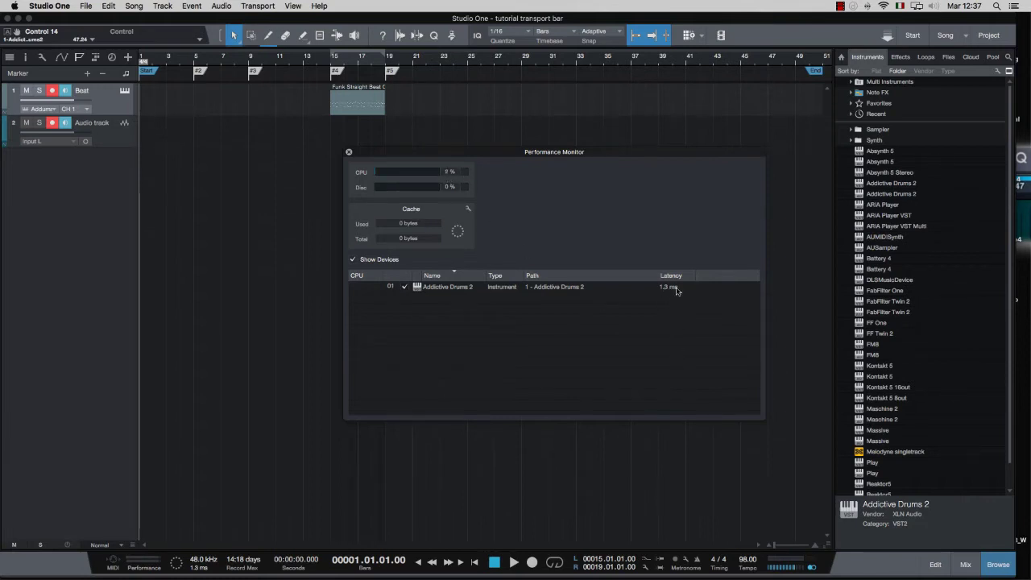
left_click(348, 152)
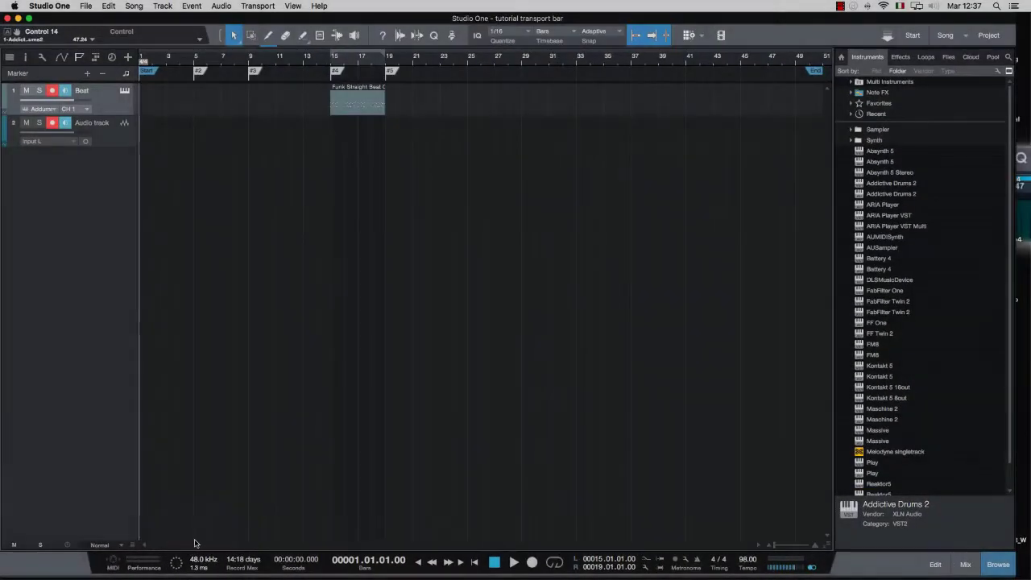
Review the General page of Song Setup for sample rate and resolution, and leave without applying changes
left_click(203, 560)
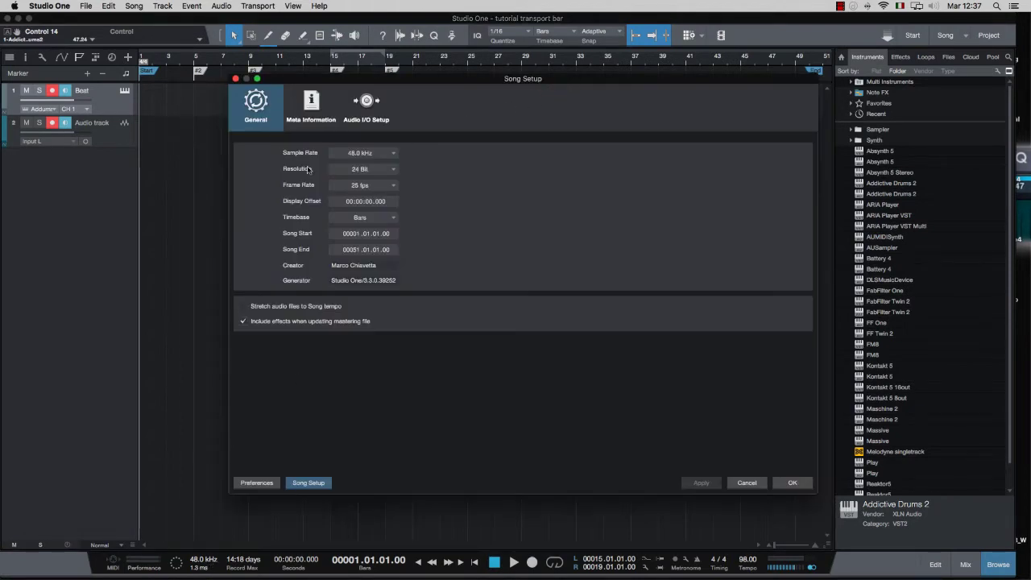
left_click(748, 484)
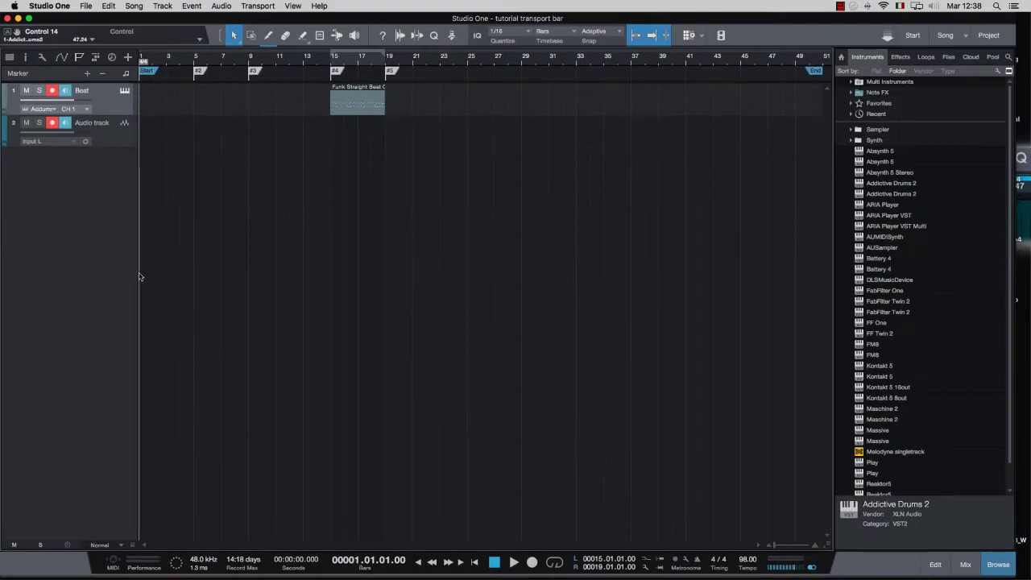
Move the playback position to bar 9 through the main time display, and view its available time formats
scroll(357, 558, "up", 9)
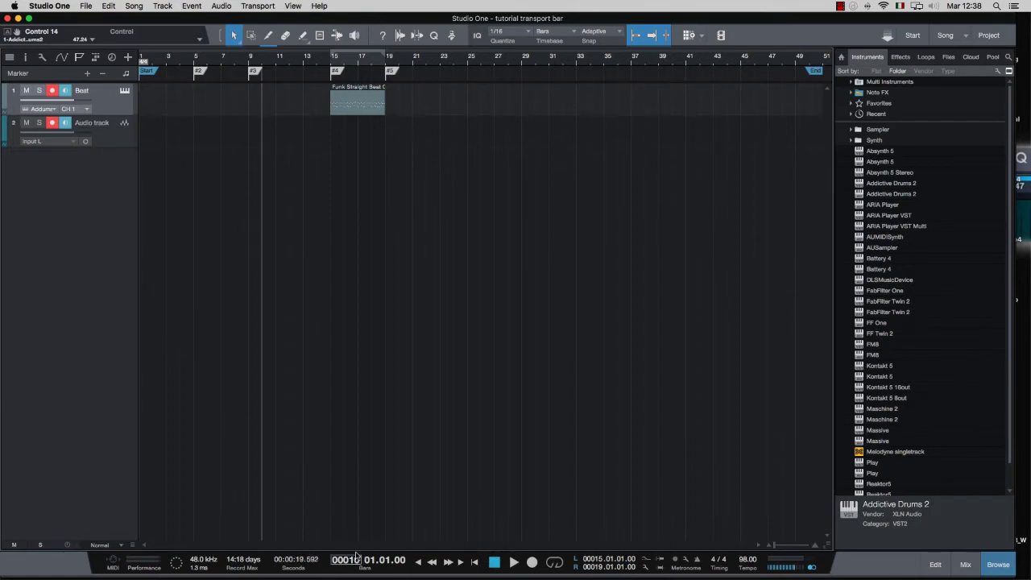
scroll(356, 557, "down", 1)
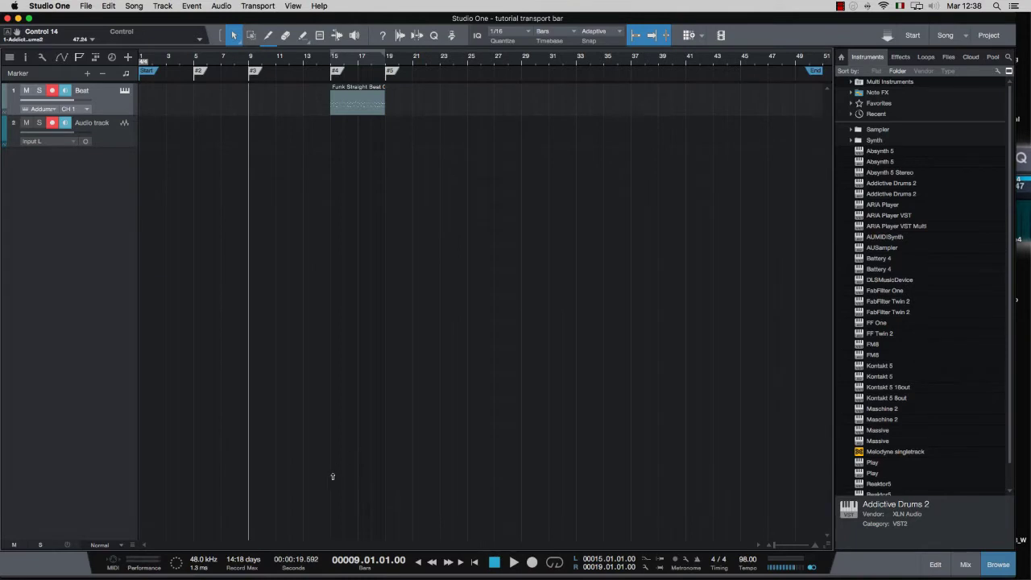
left_click(365, 569)
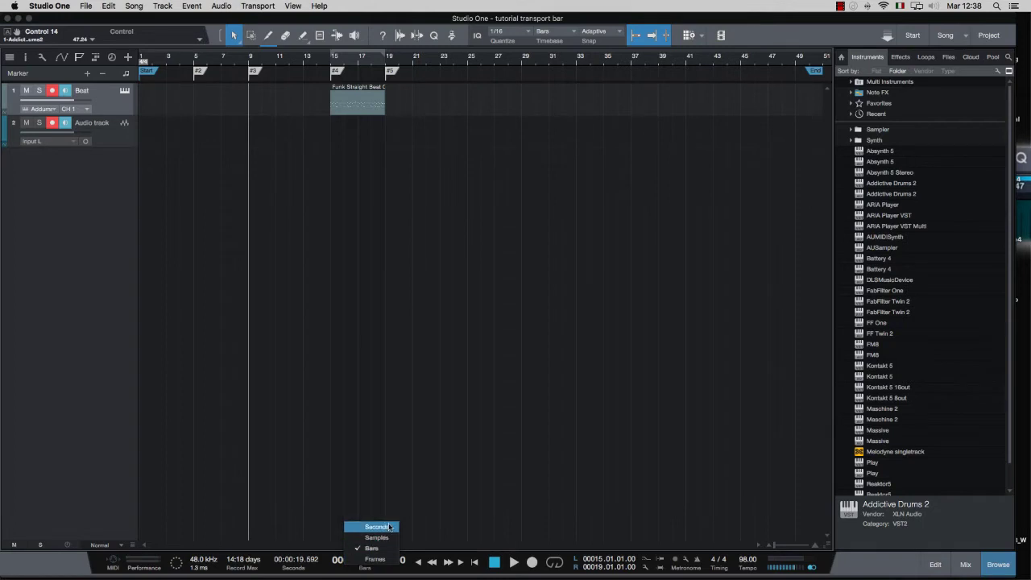
left_click(367, 475)
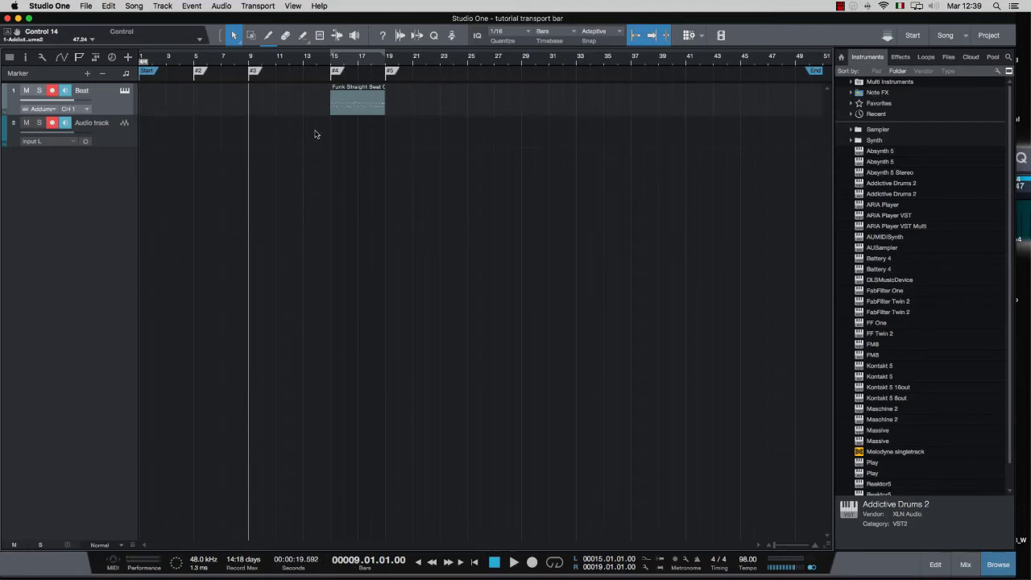
Place the playback cursor at bar 7 on the timeline ruler, and return it to the song start
left_click(219, 55)
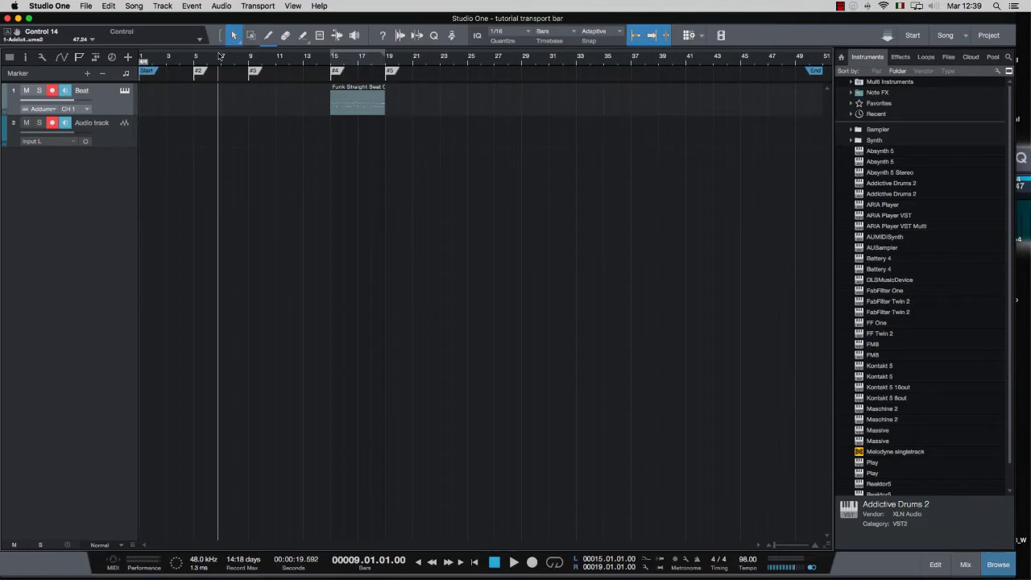
left_click(223, 61)
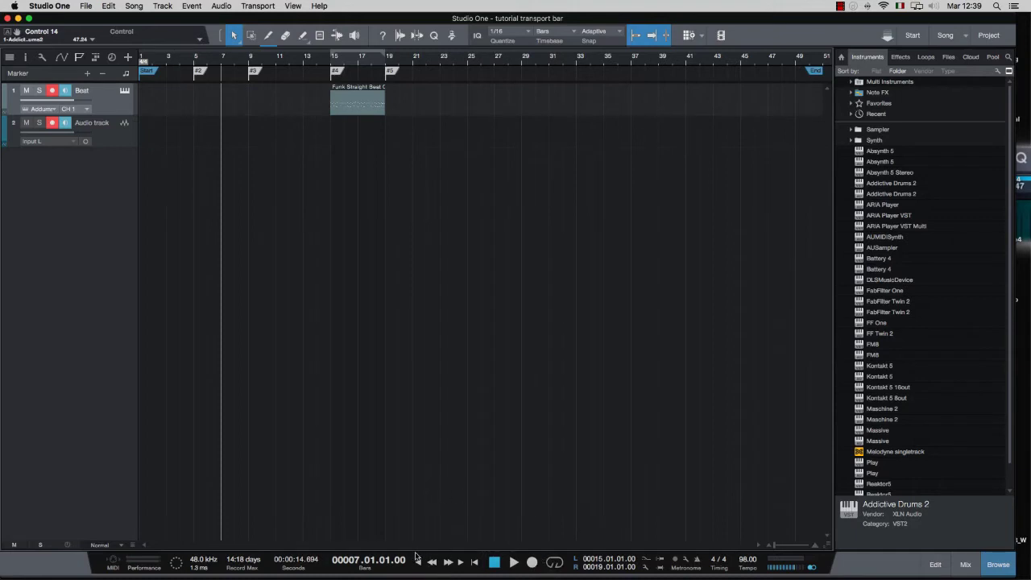
left_click(494, 562)
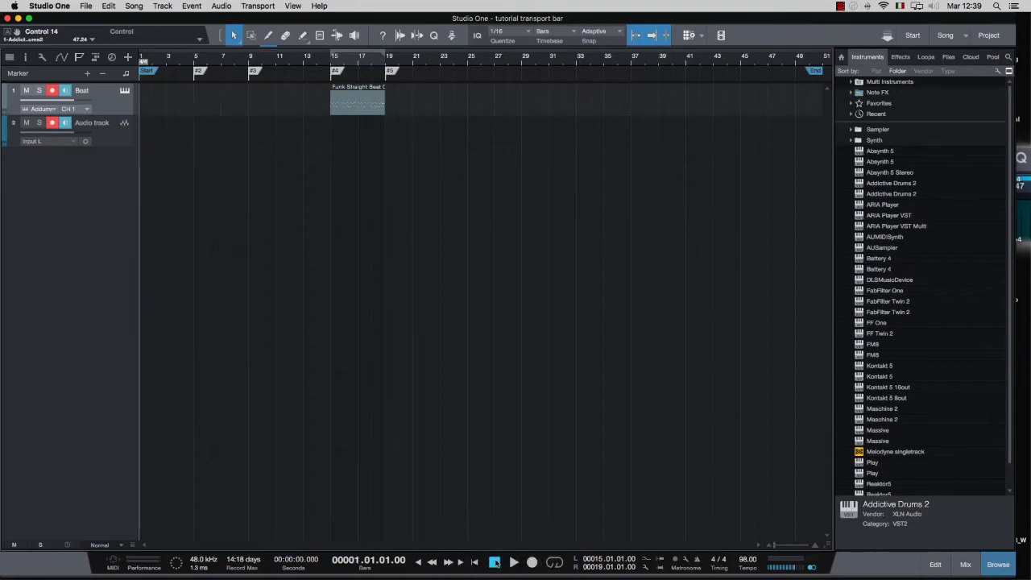
Start and stop playback from the song start, and try a brief recording pass on the armed tracks
key("space")
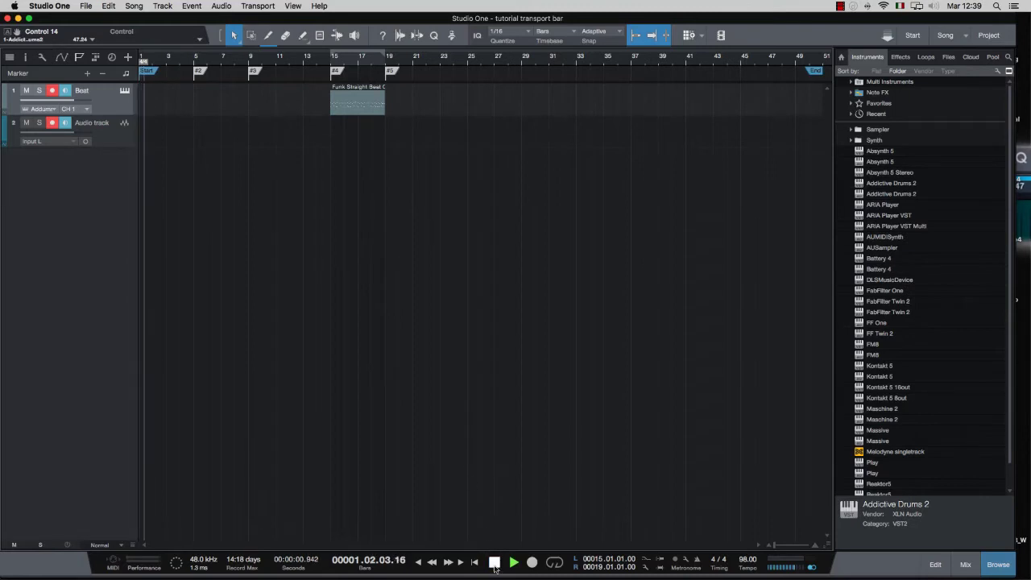
left_click(495, 562)
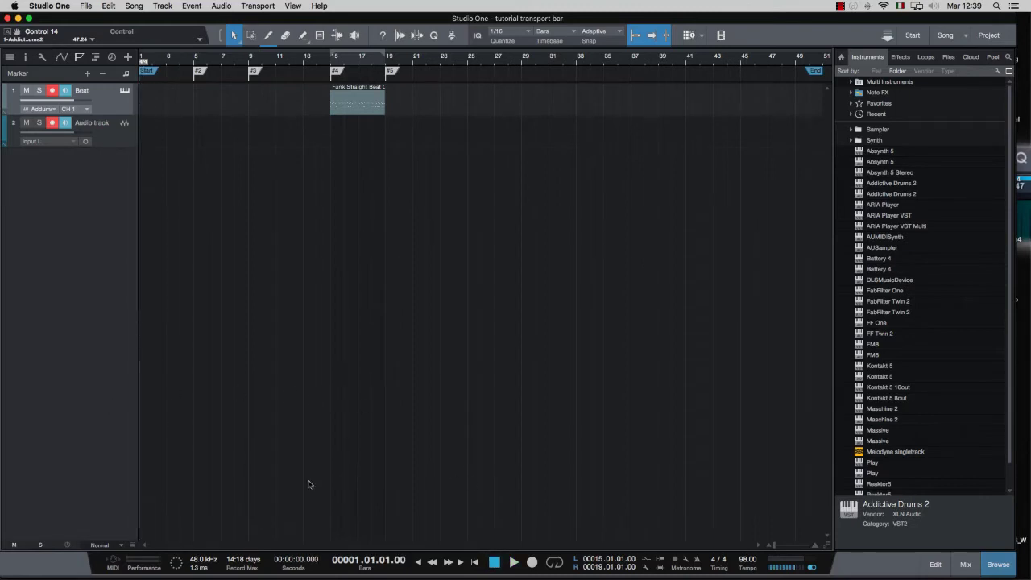
left_click(513, 562)
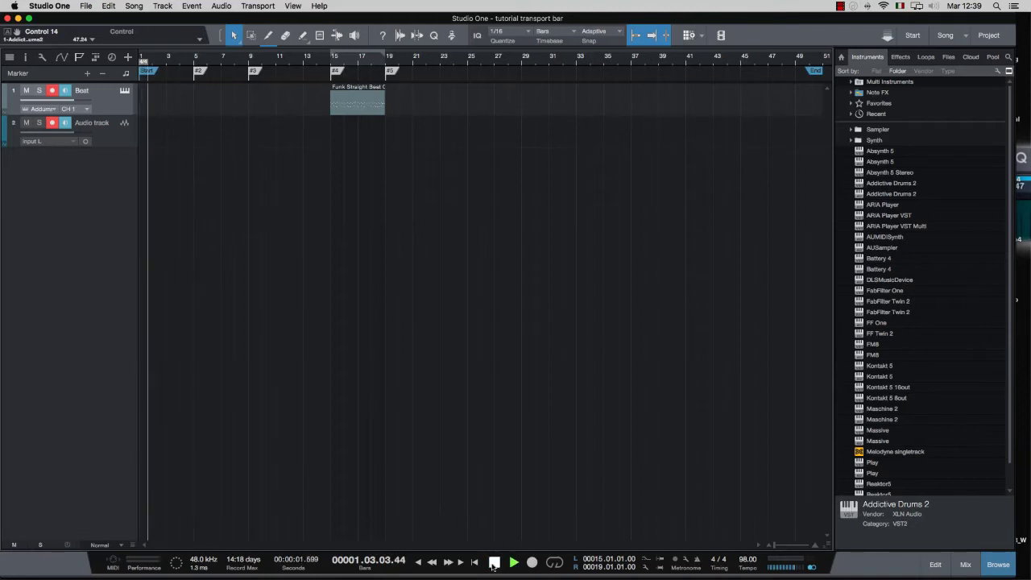
left_click(515, 562)
left_click(532, 562)
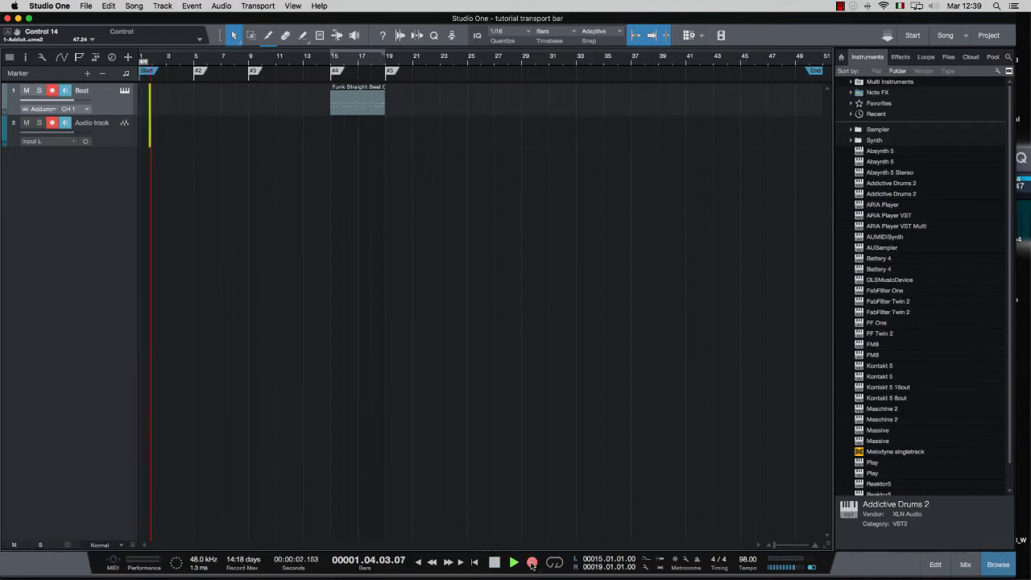
left_click(532, 562)
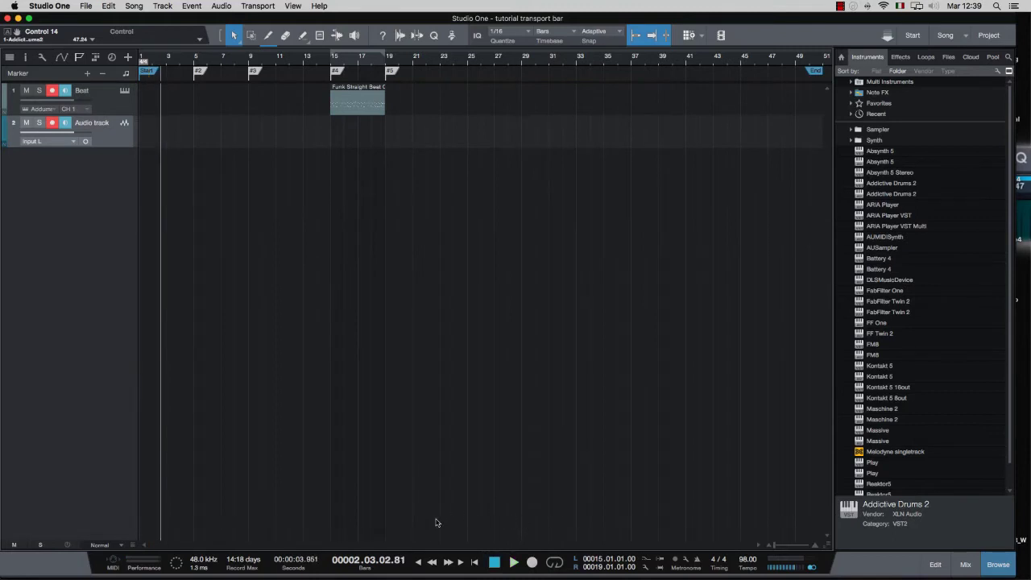
Fast-forward and rewind the playback position repeatedly near the beginning of the song
left_click(448, 562)
left_click(448, 562)
left_click(431, 562)
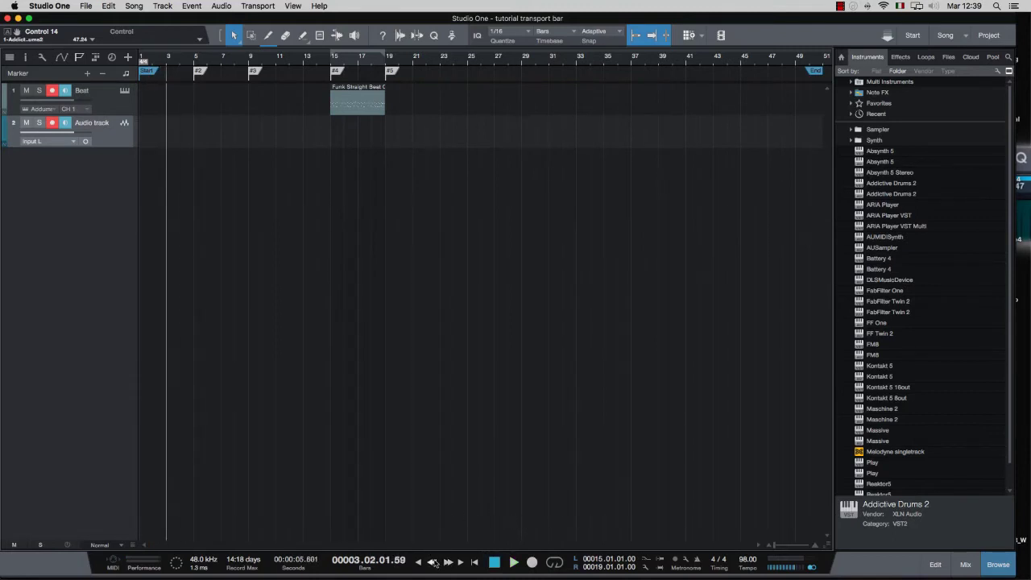
left_click(432, 563)
left_click(448, 563)
left_click(448, 563)
left_click(448, 562)
left_click(433, 562)
left_click(448, 562)
left_click(447, 562)
left_click(433, 563)
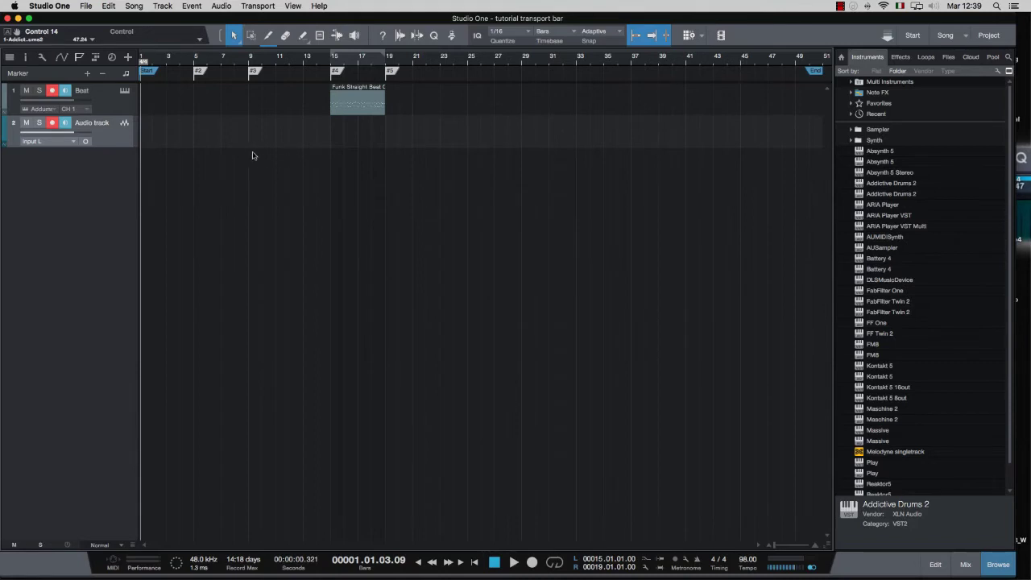
Insert a new marker at bar 29 on the marker track
left_click(157, 72)
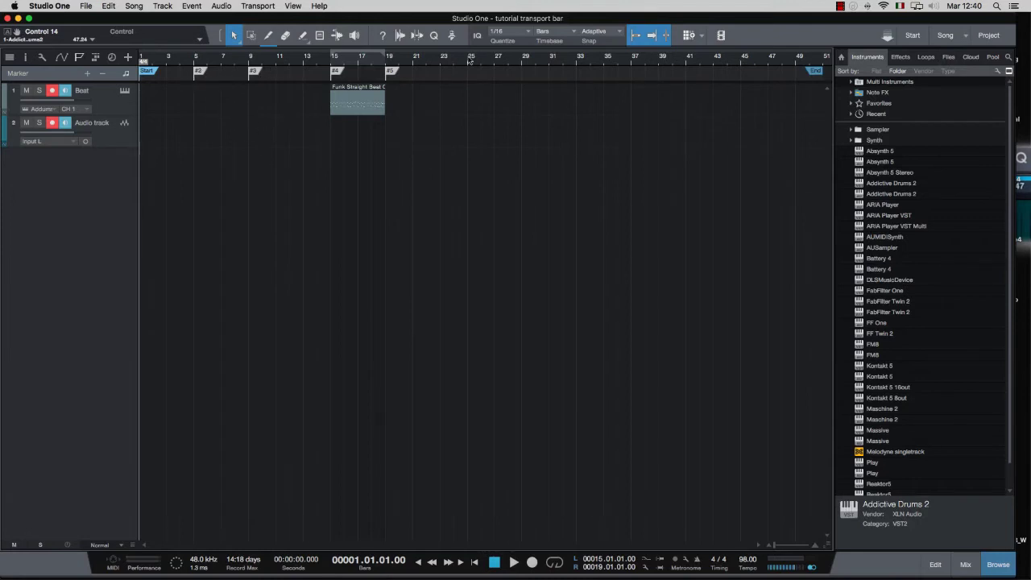
left_click(522, 64)
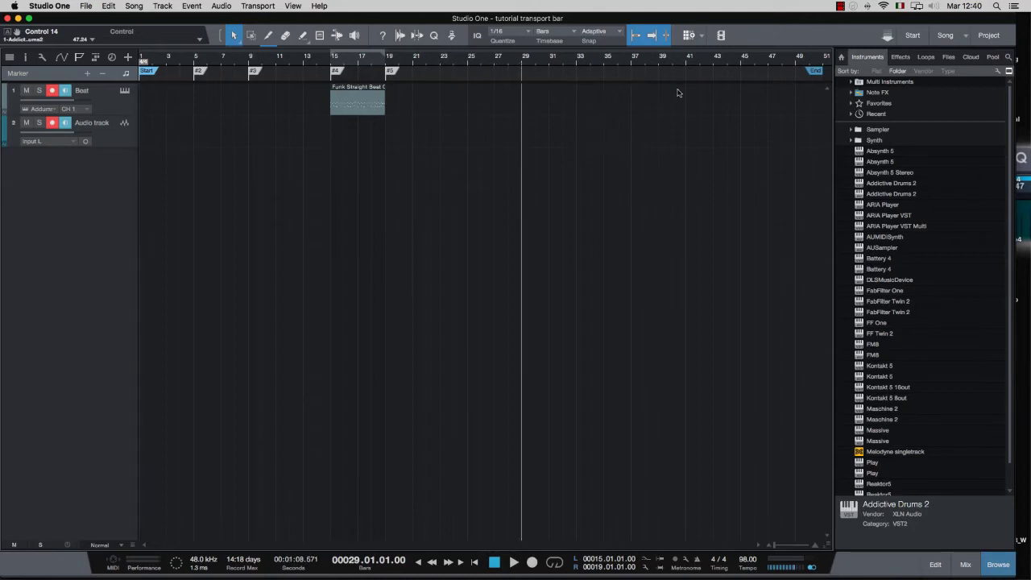
key("Insert")
Step back through the previous markers to bar 9, and forward through the following markers to bar 19
left_click(419, 564)
left_click(419, 564)
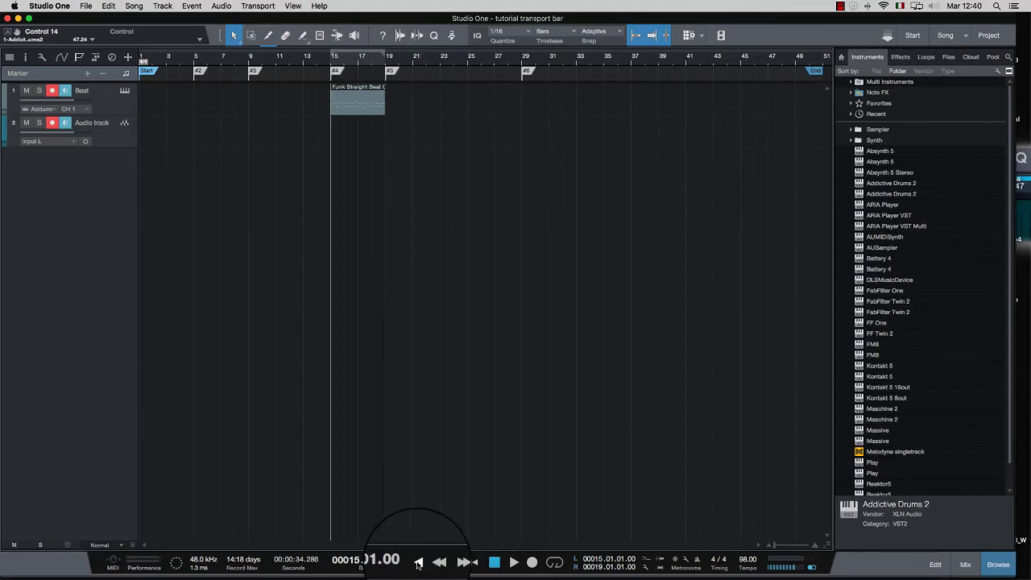
left_click(419, 564)
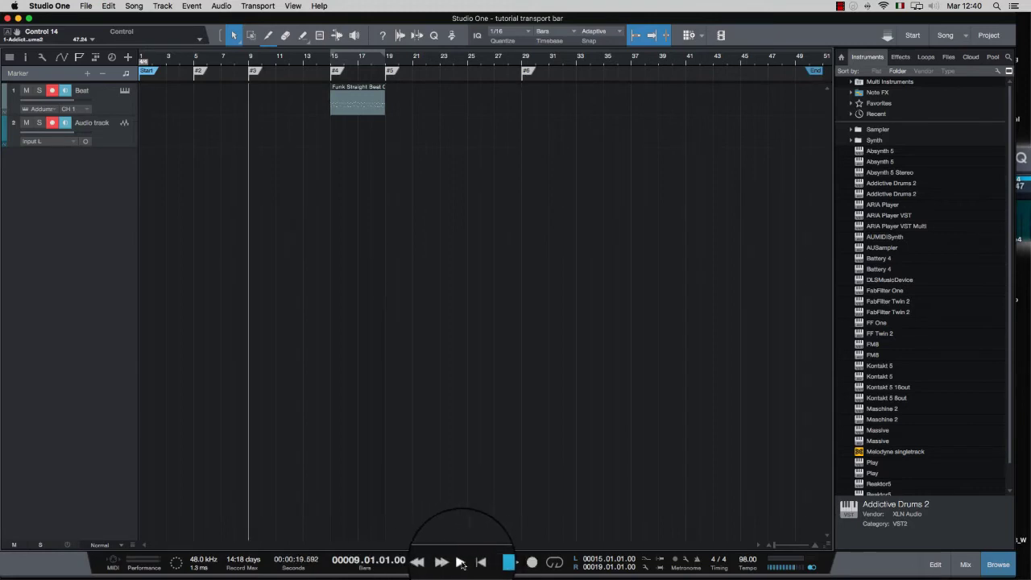
left_click(461, 562)
left_click(461, 561)
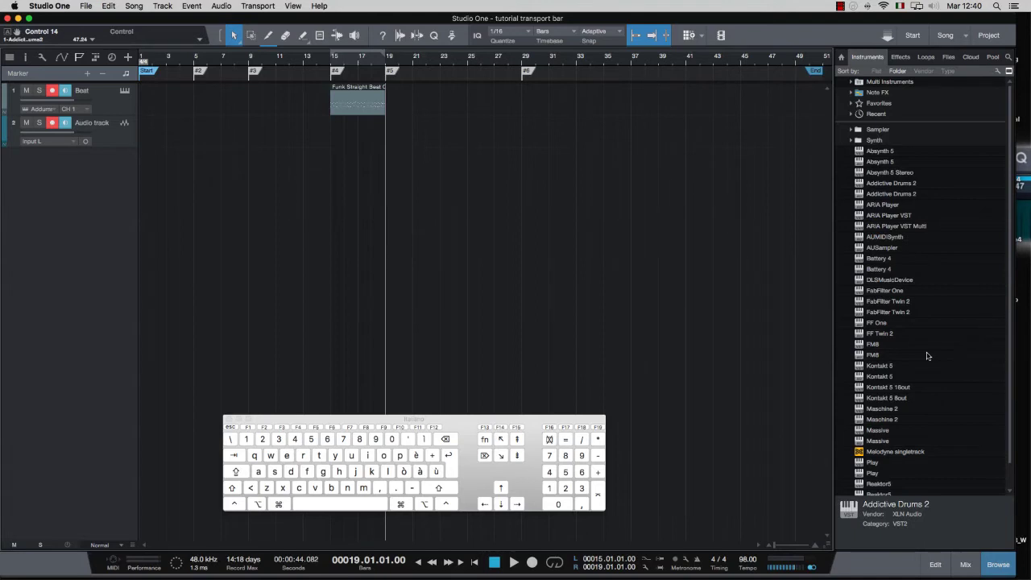
Jump the playback position directly to marker #2 and on to marker #6
key("shift")
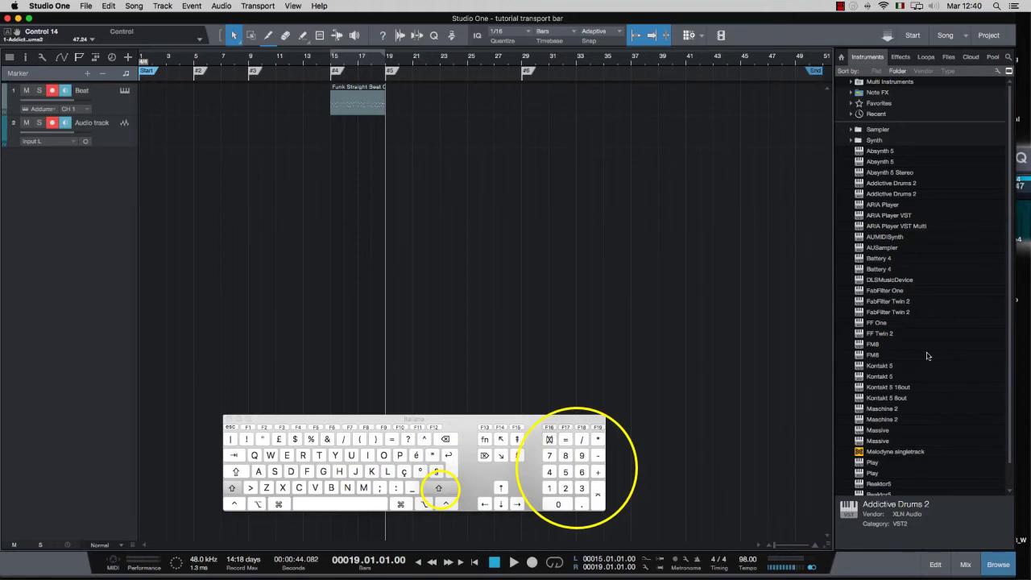
key("KP_2")
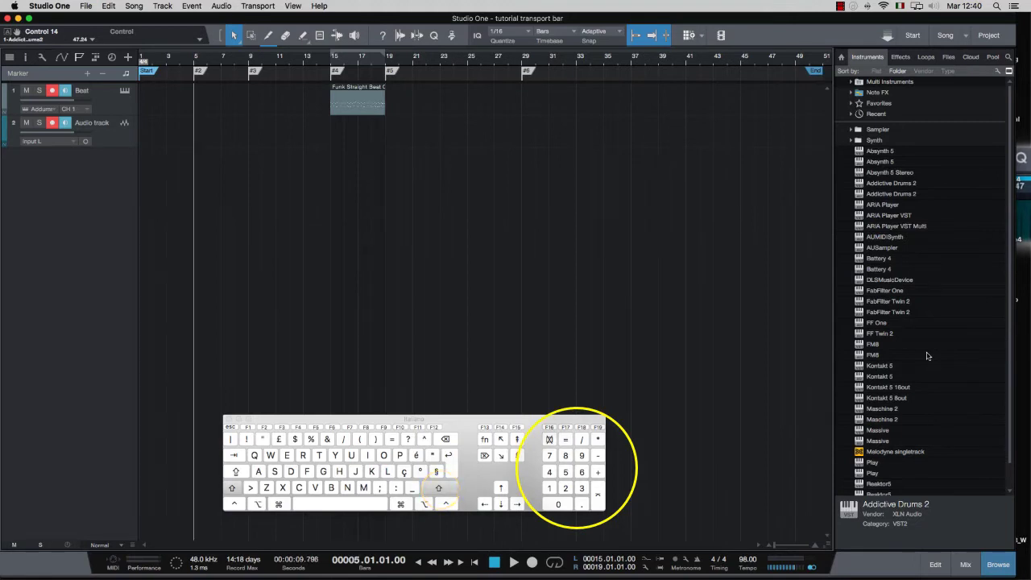
key("KP_6")
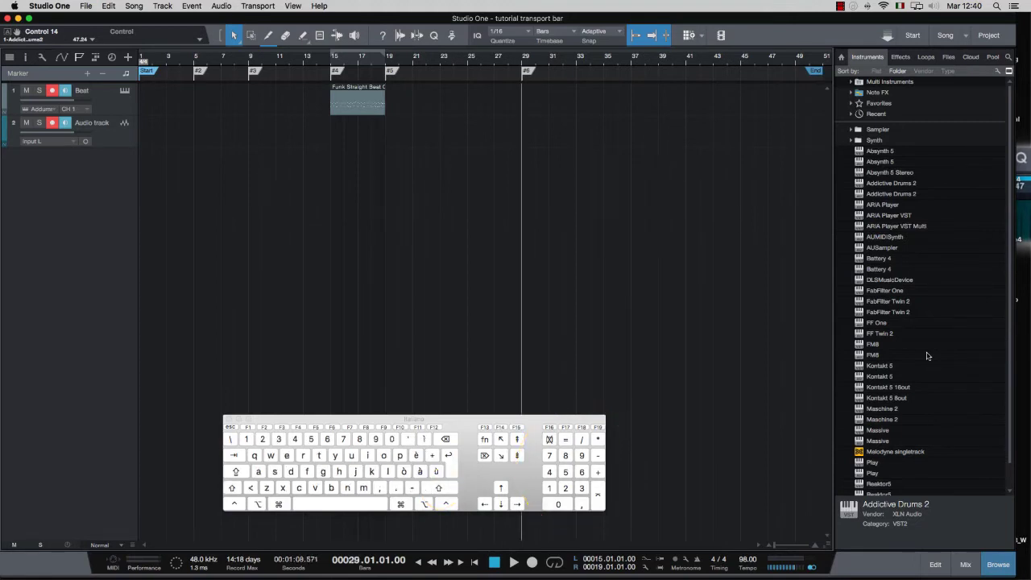
Step forward and backward between neighbouring markers, finishing at marker #4 on bar 15
key("shift")
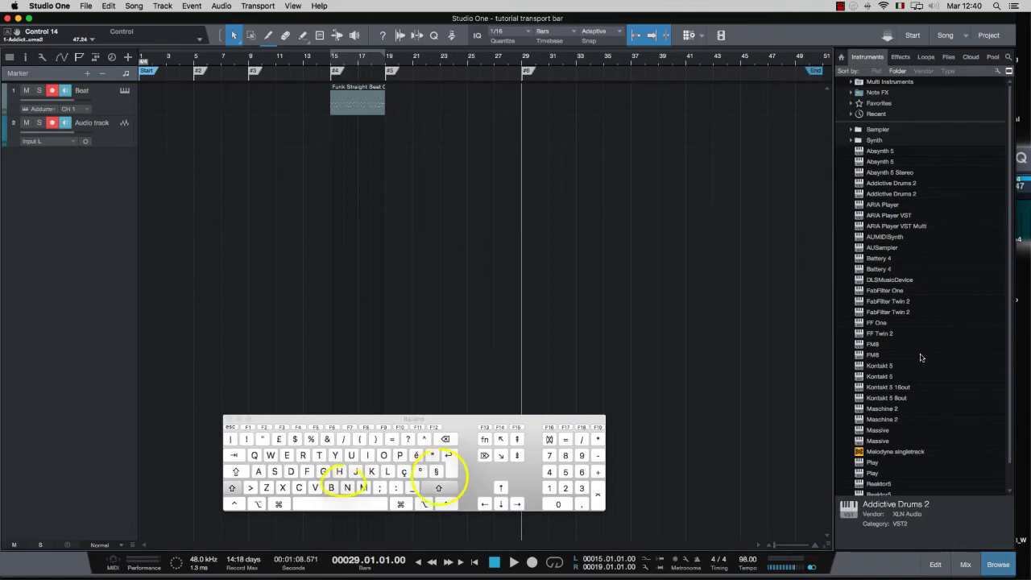
key("n")
key("b")
key("b")
key("b")
key("n")
key("shift+b")
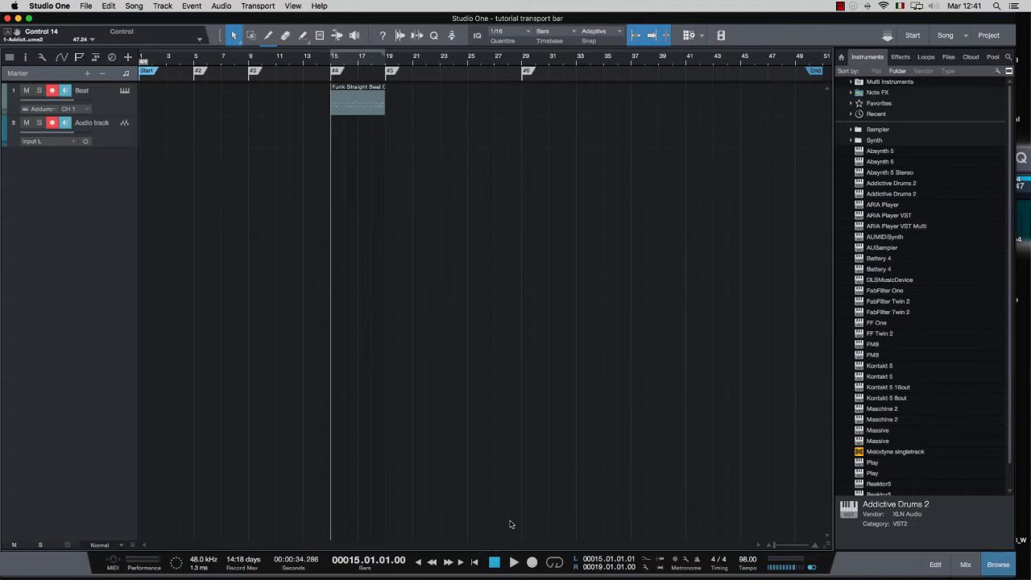
Enable looping and shorten the loop range so its right end sits at bar 16
left_click(551, 561)
left_click_drag(387, 56, 344, 56)
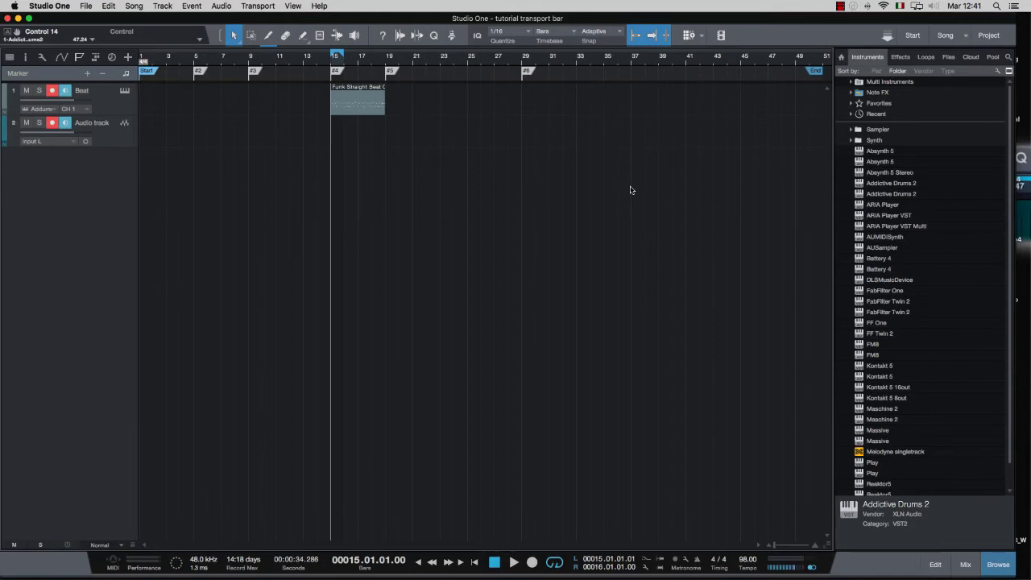
Play back the loop between bars 15 and 16, and stop playback
key("space")
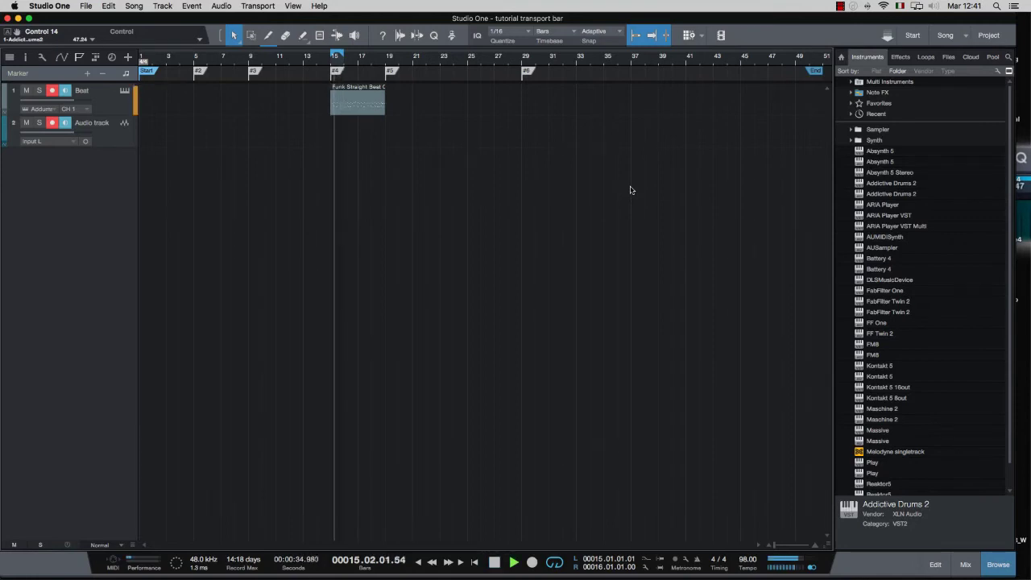
key("space")
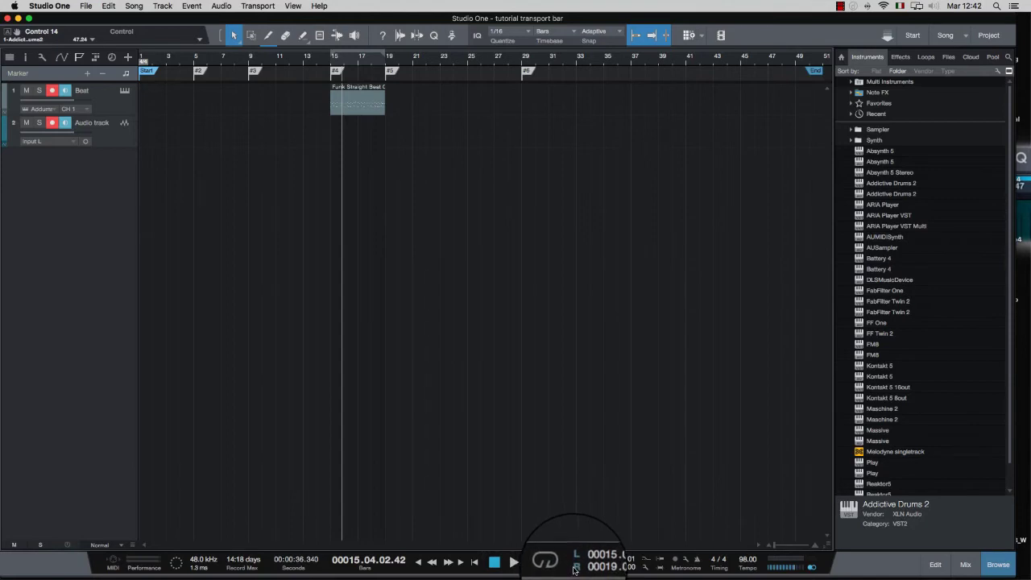
Shift the loop locators bar by bar, finishing with the left at bar 15 and the right at bar 19, with brief playback
scroll(601, 559, "down", 1)
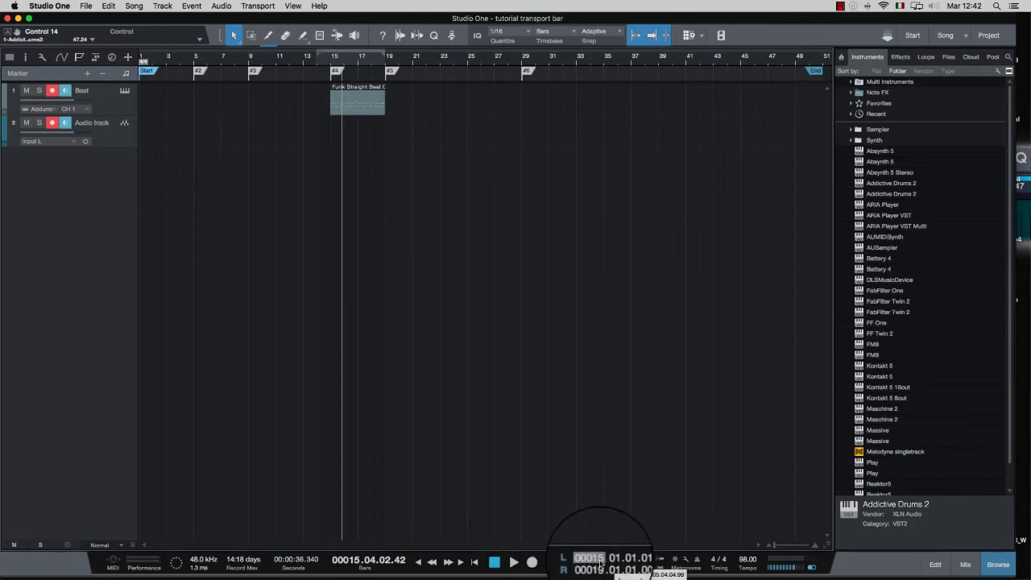
key("space")
key("space")
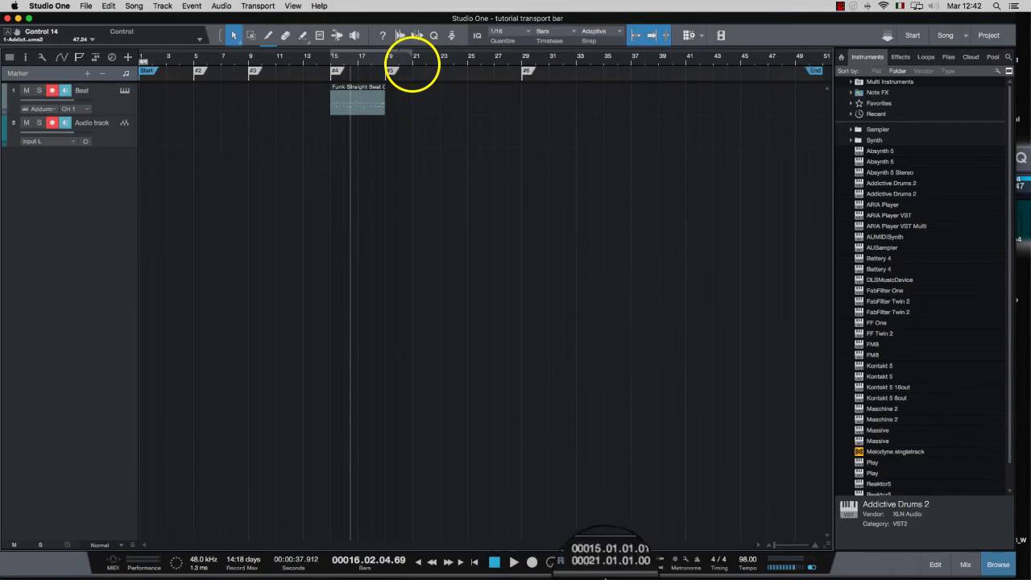
scroll(592, 568, "up", 1)
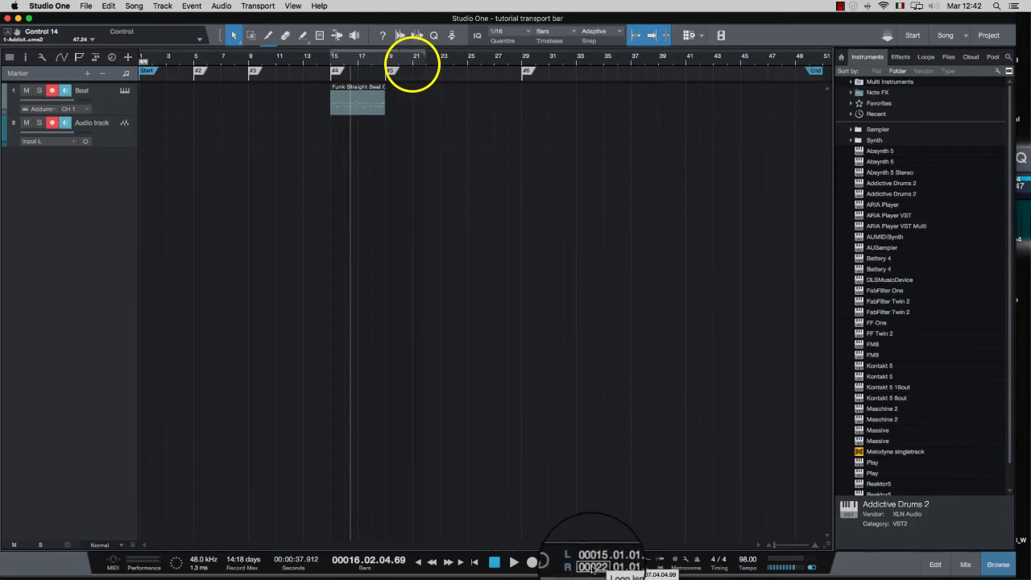
scroll(592, 568, "down", 3)
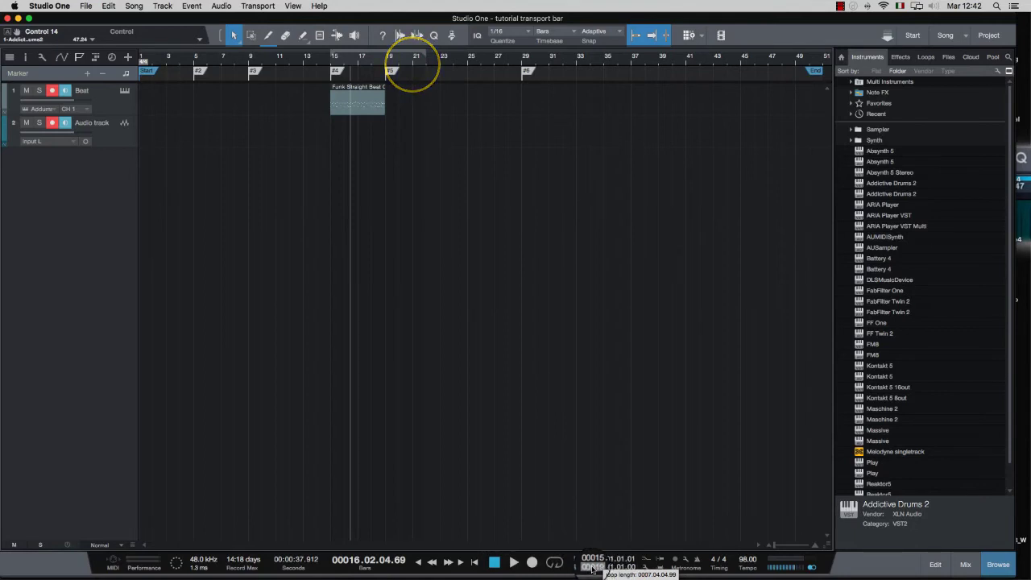
key("space")
key("space")
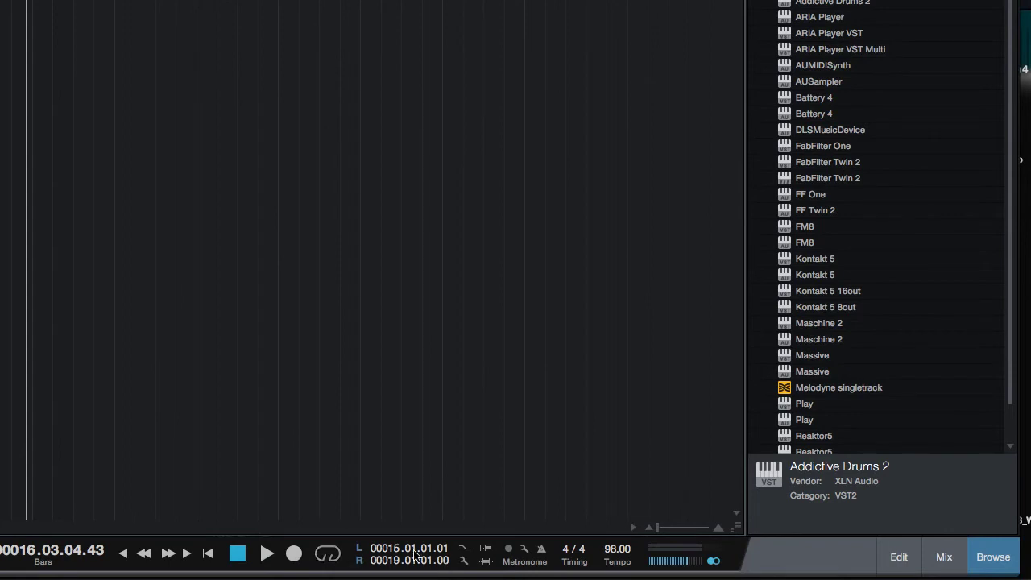
Enable Replace record mode and record a short pass on the Beat track from the middle of bar 16
left_click(462, 550)
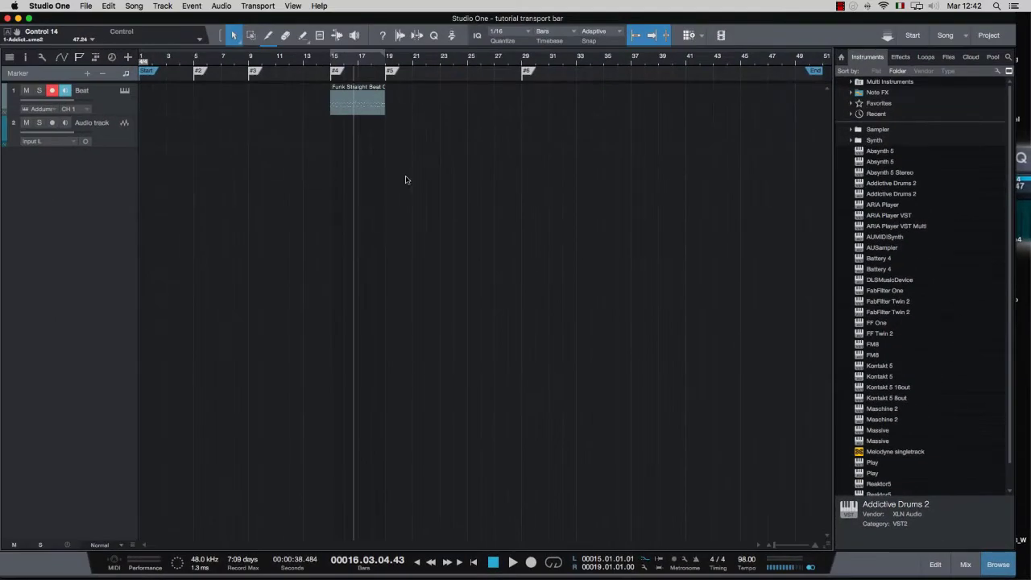
key("KP_Multiply")
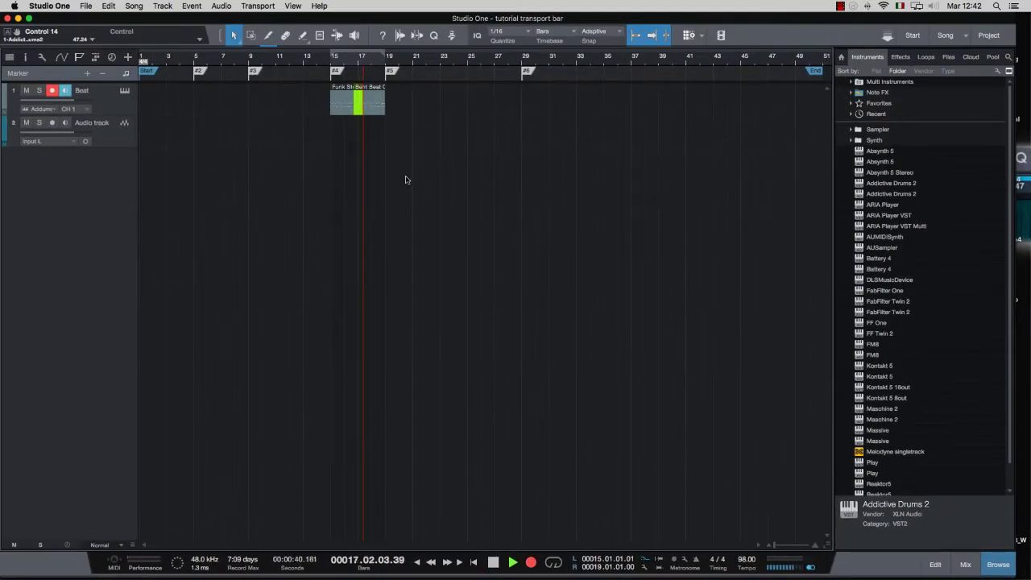
key("space")
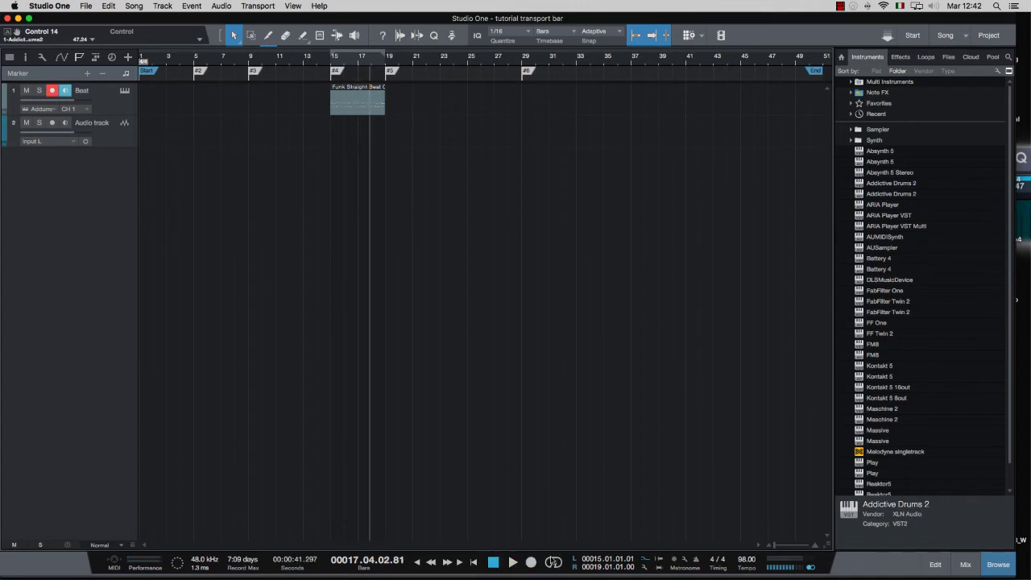
Enable looping and record two short passes on the Beat track within the loop range
left_click(553, 561)
key("KP_Multiply")
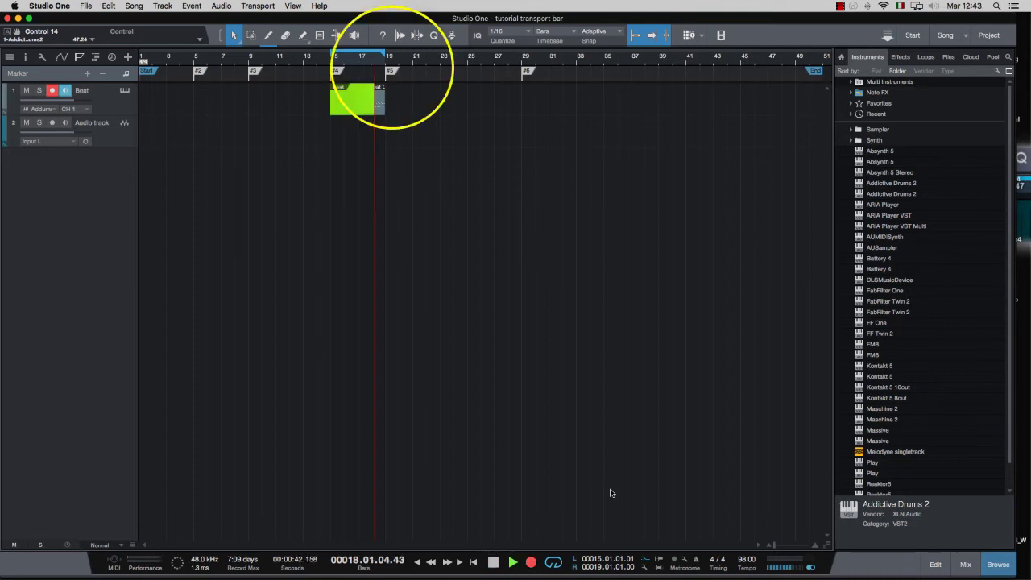
key("space")
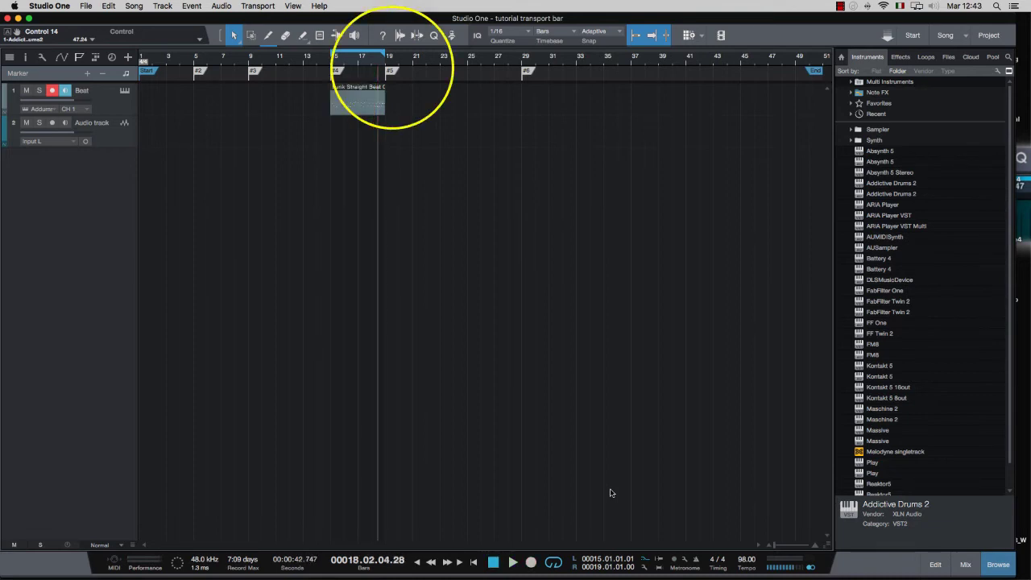
key("KP_Multiply")
key("space")
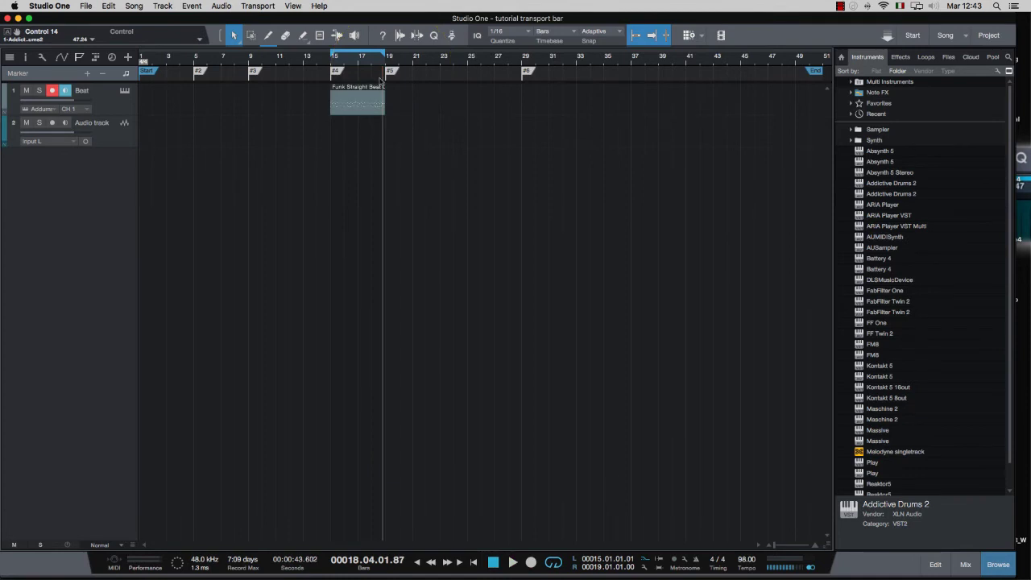
Move the playback position to bar 16 and record a short pass over the existing beat event
left_click(345, 58)
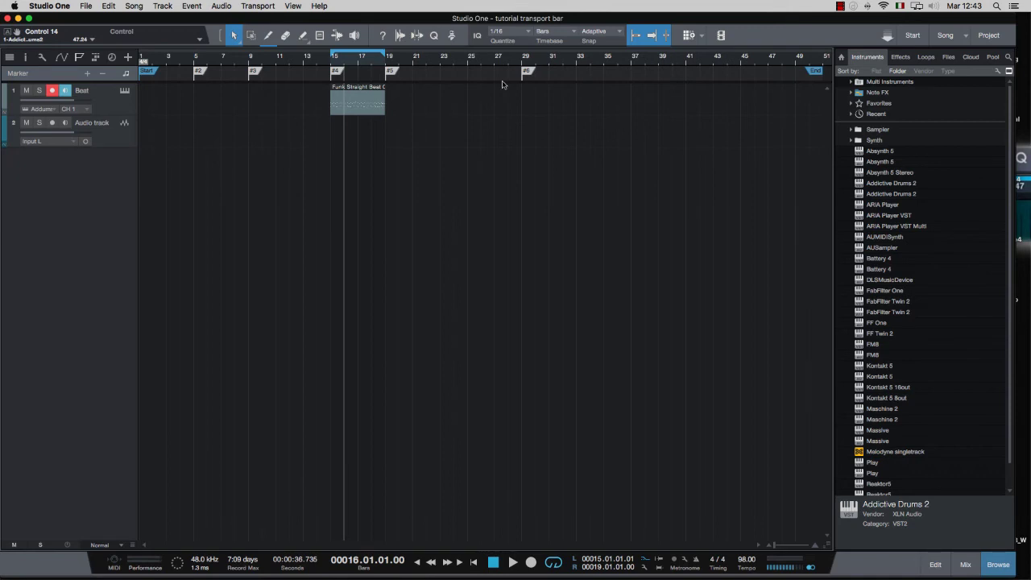
key("KP_Multiply")
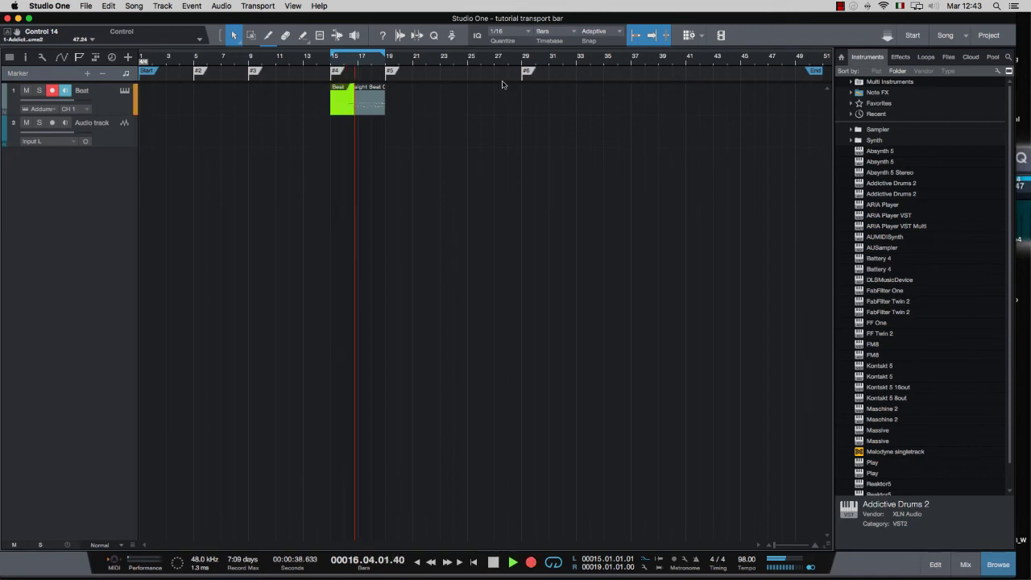
key("space")
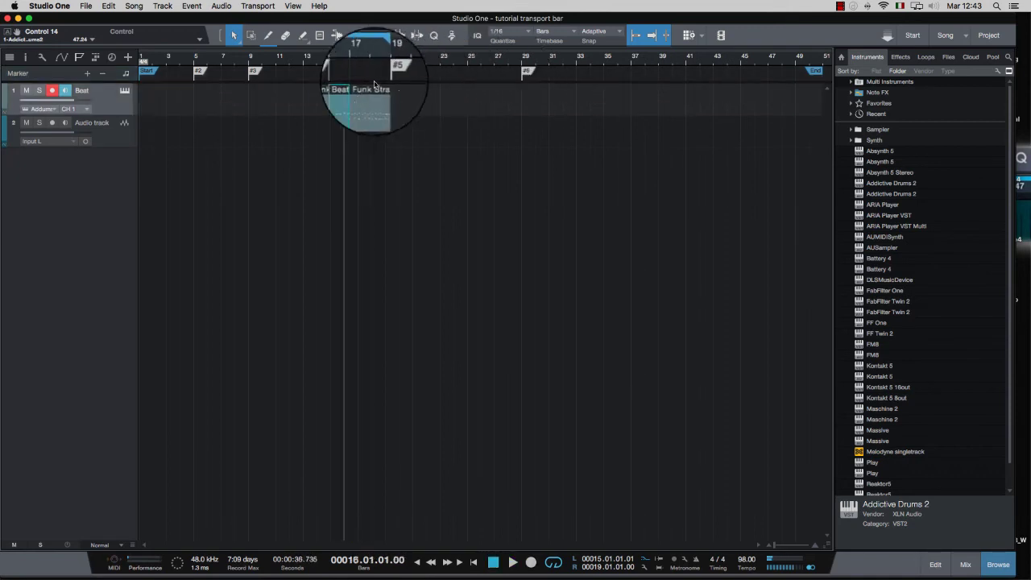
mouse_move(375, 84)
left_mouse_down()
mouse_move(355, 100)
mouse_move(350, 141)
mouse_move(349, 97)
mouse_move(396, 145)
left_mouse_up()
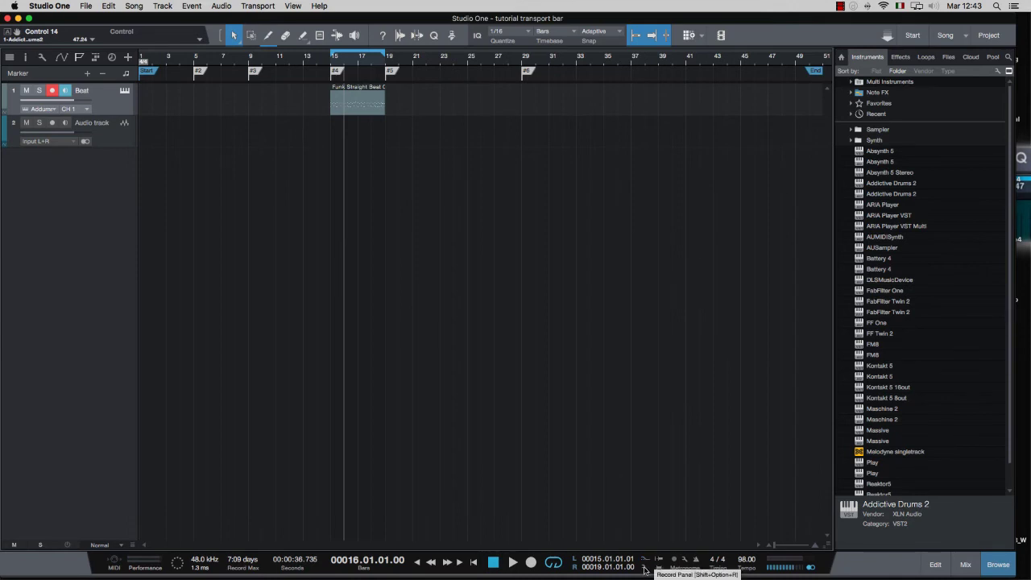
Open the Record Panel to examine its record modes and instrument loop options, and close it
left_click(644, 571)
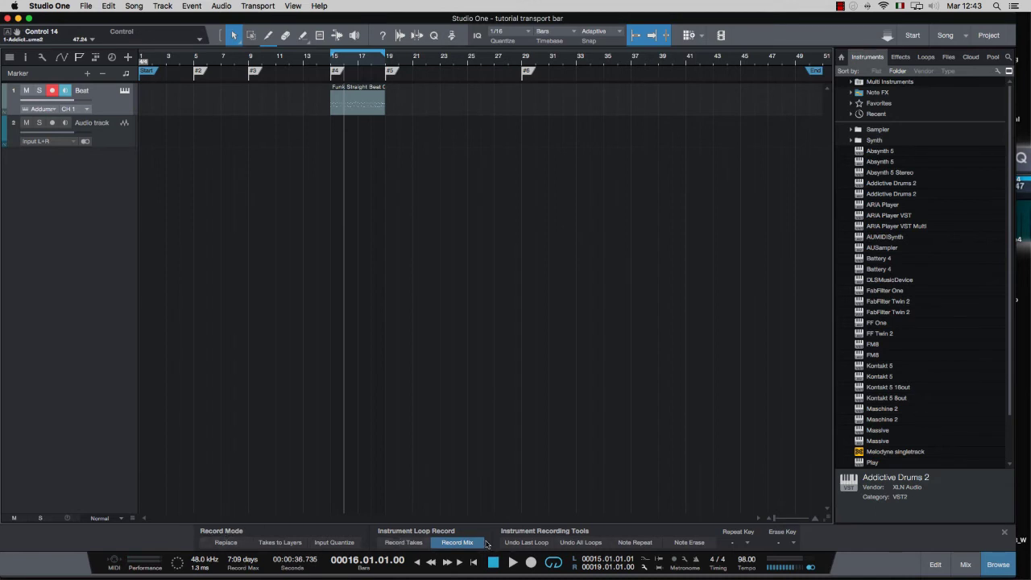
left_click(644, 571)
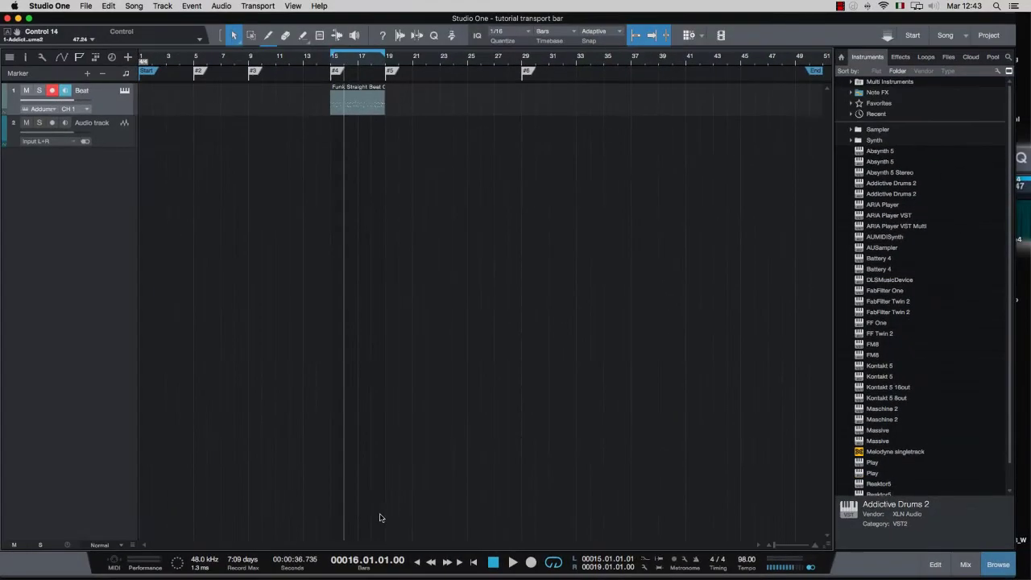
Turn looping off and prepare to record from bar 15 with Preroll enabled
left_click(555, 563)
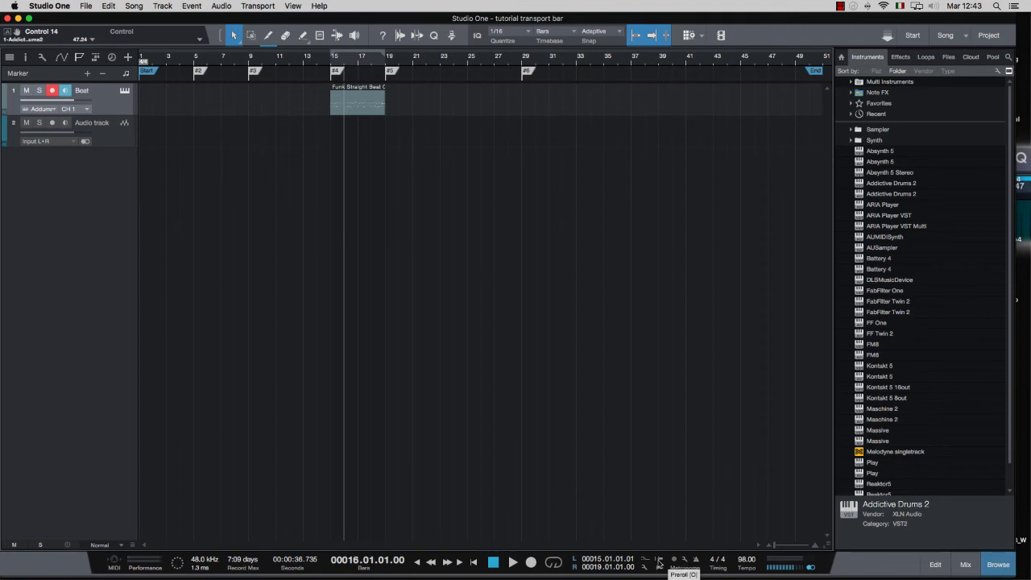
left_click(332, 63)
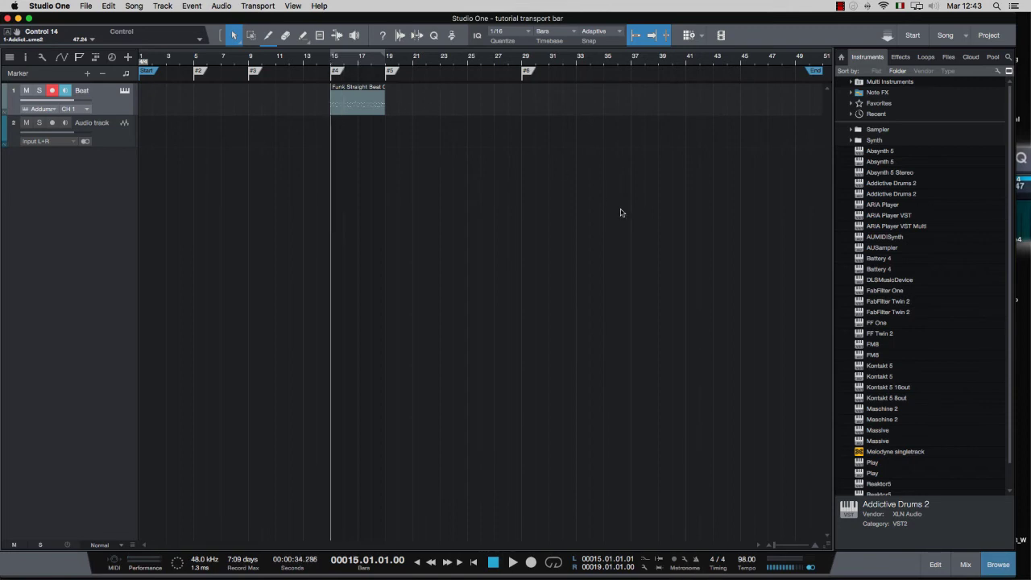
left_click(659, 559)
Disarm the Beat track, and arm and select the Audio track for recording
left_click(54, 92)
left_click(52, 123)
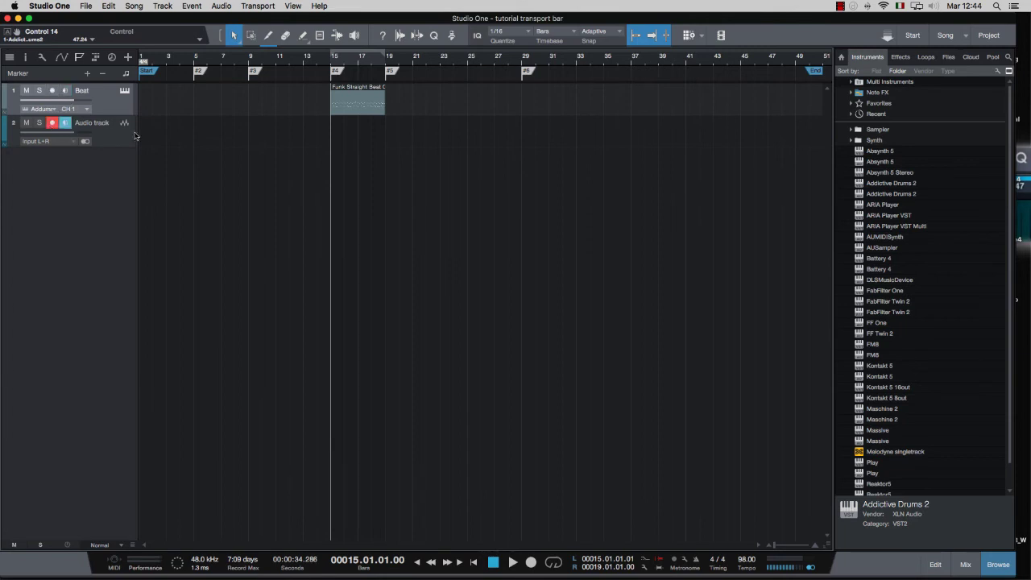
left_click(108, 129)
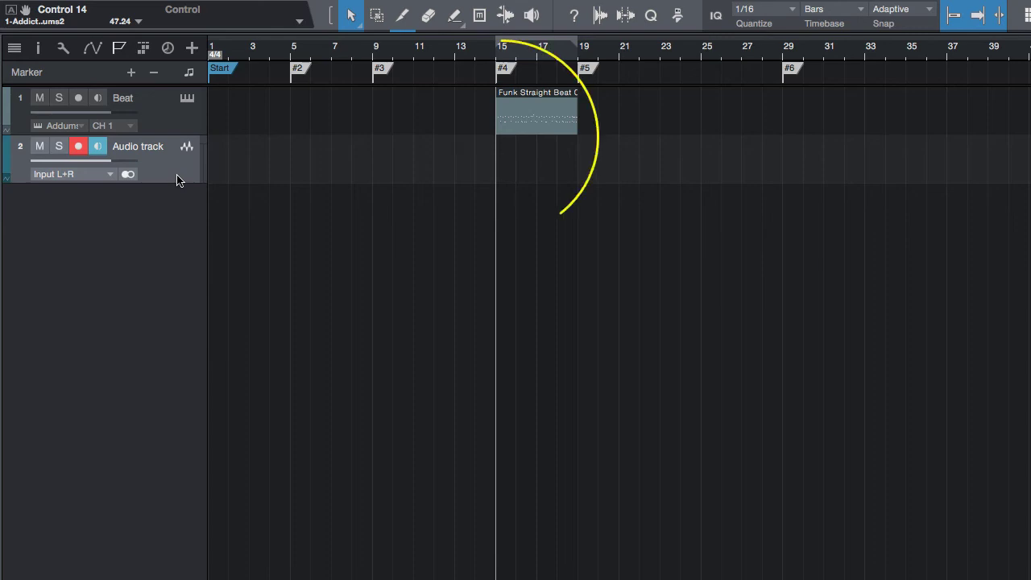
Record a short take with preroll on the Audio track from bar 15, and undo the recording
key("space")
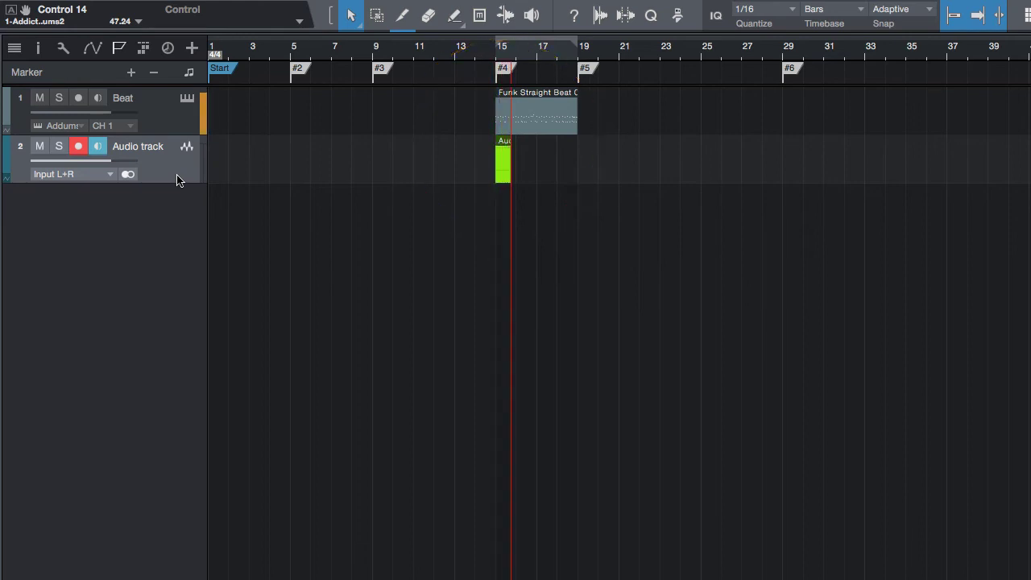
key("space")
key("ctrl+z")
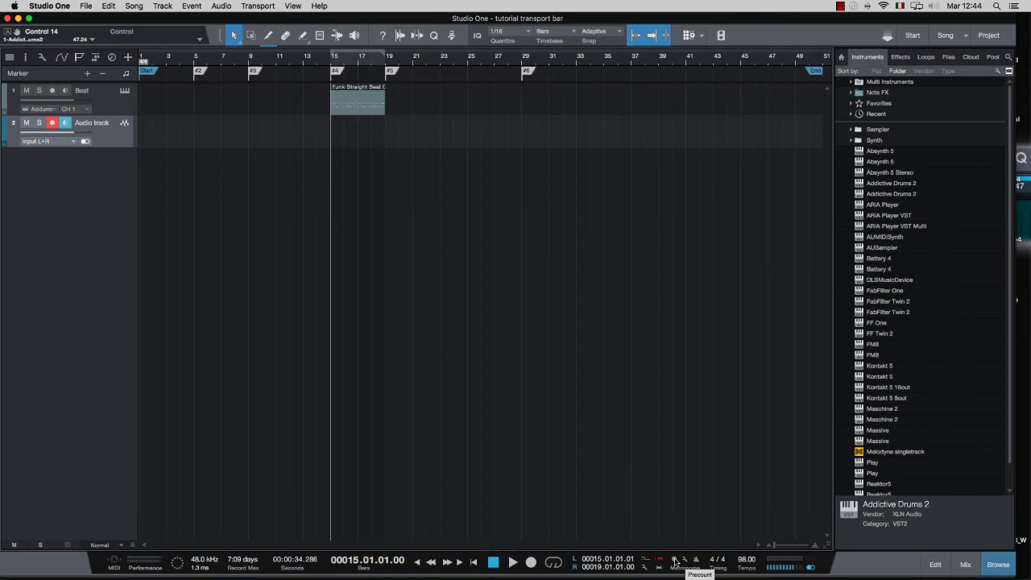
Switch from Preroll to Auto Punch and set the left locator to bar 14 as the punch-in point
left_click(659, 558)
left_click(659, 568)
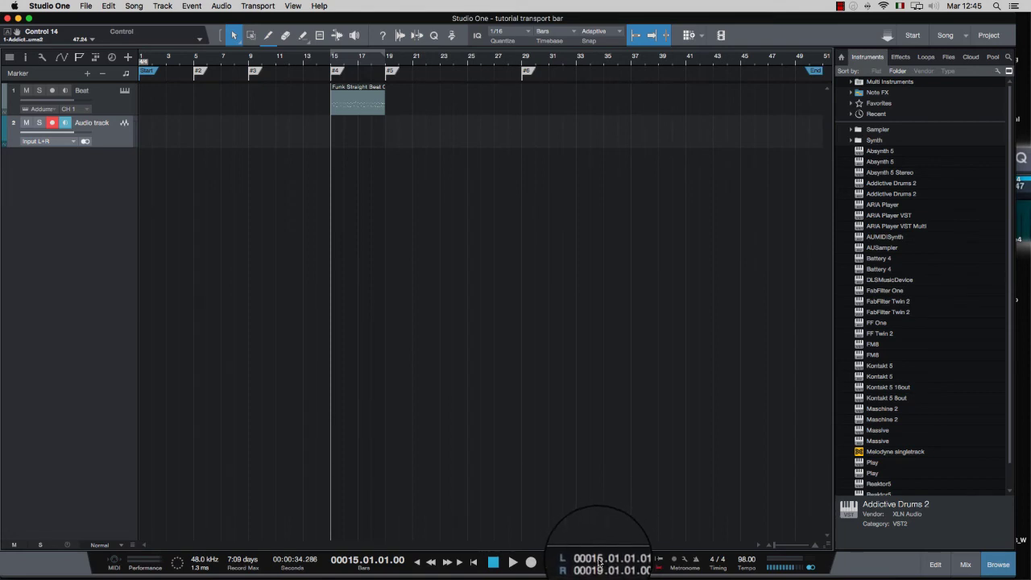
scroll(598, 560, "down", 1)
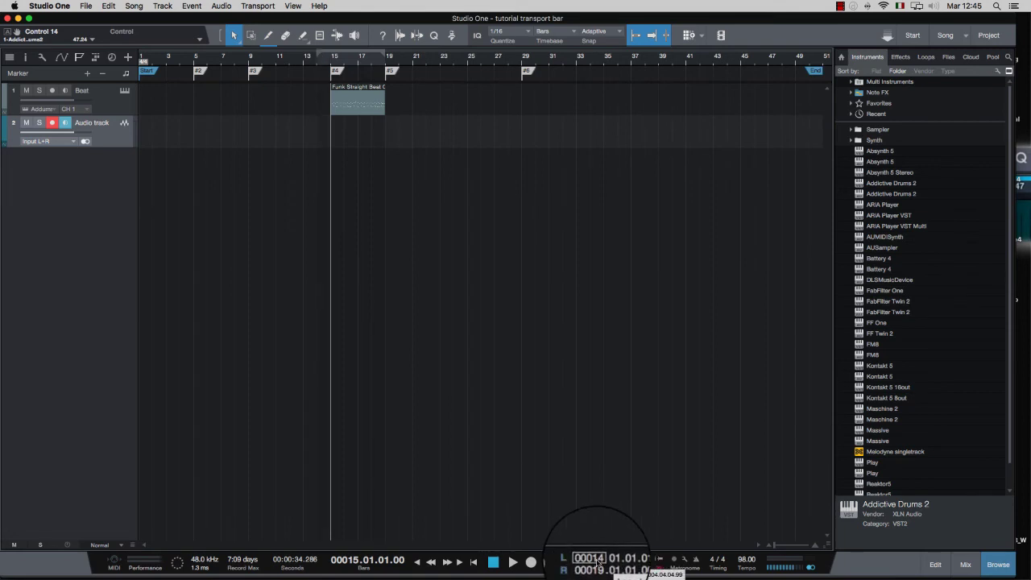
Move the playback position to bar 14, and then ahead of the punch range to beat 4 of bar 10
left_click(317, 70)
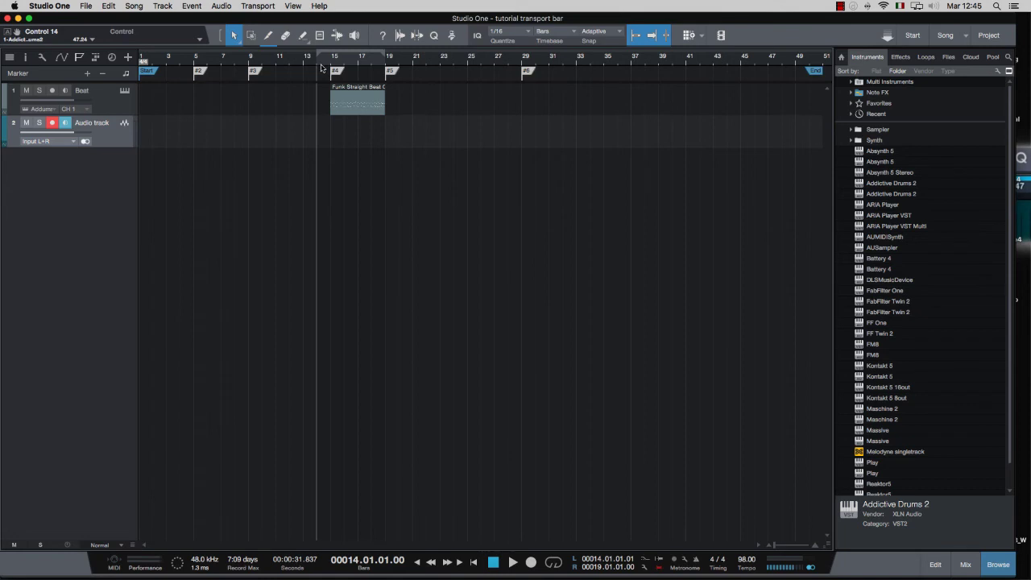
left_click(269, 65)
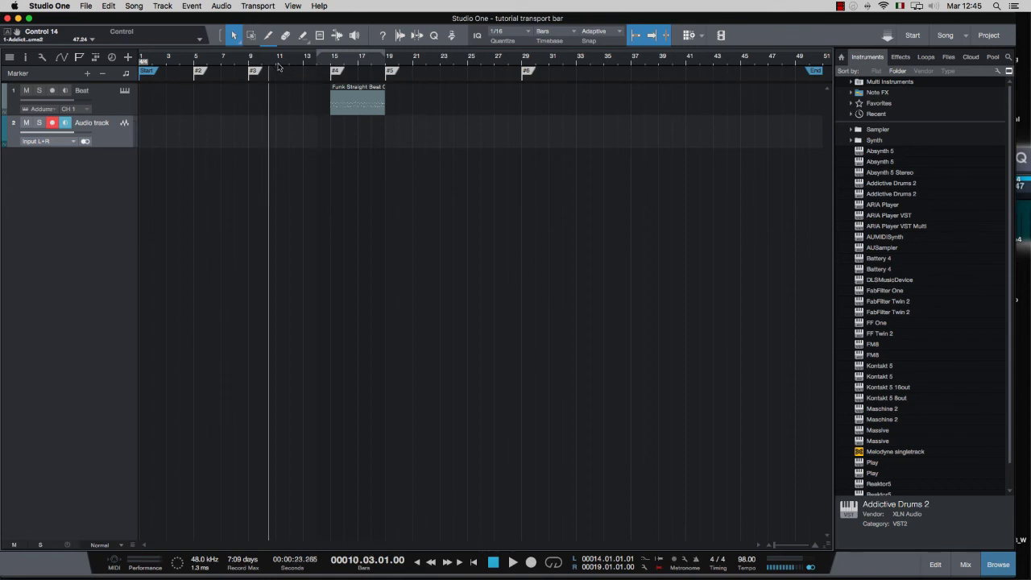
left_click(274, 65)
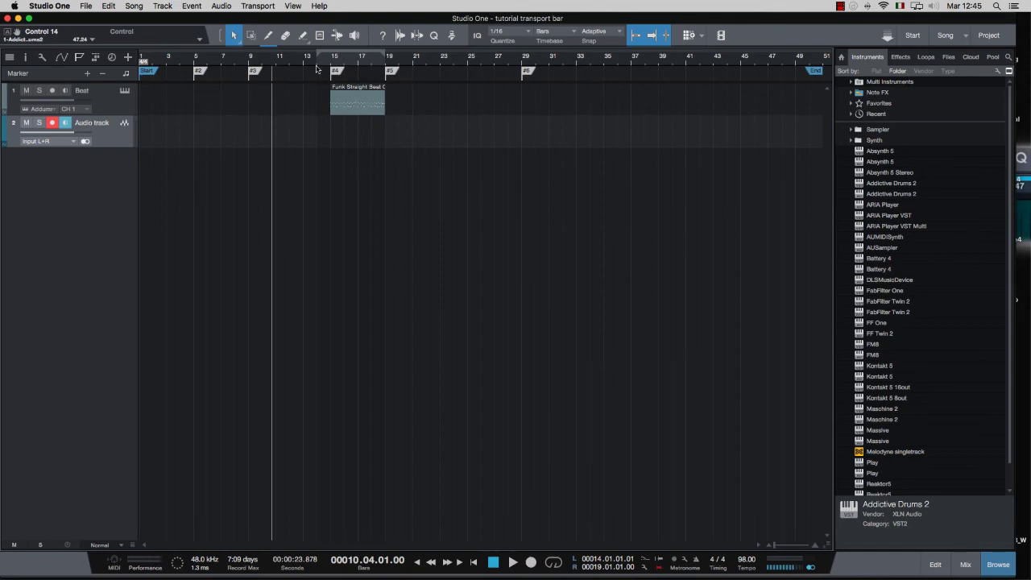
Record a short take on the Audio track from the punch-in at bar 14, and undo the recording
key("space")
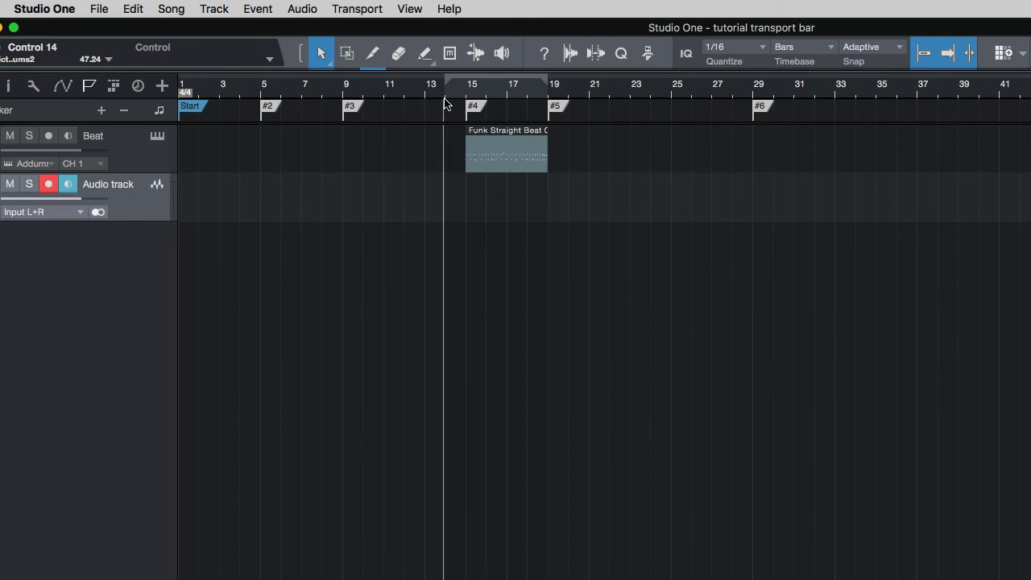
key("KP_Multiply")
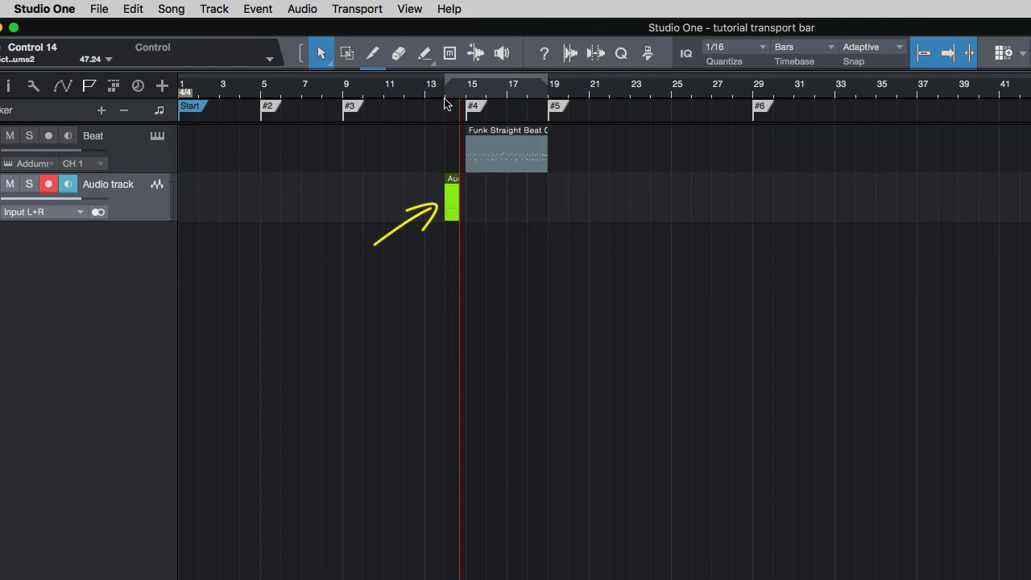
key("space")
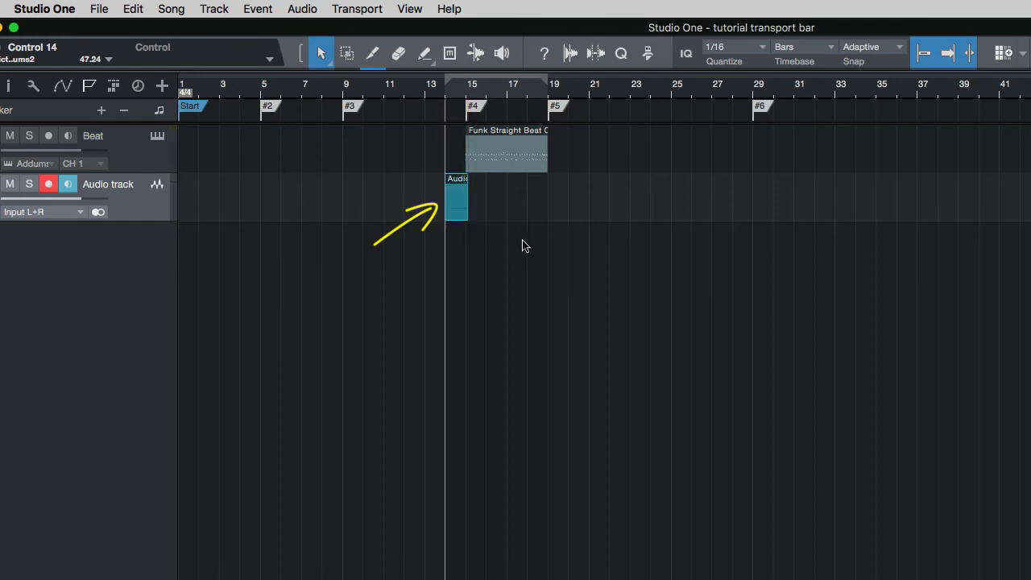
key("super+z")
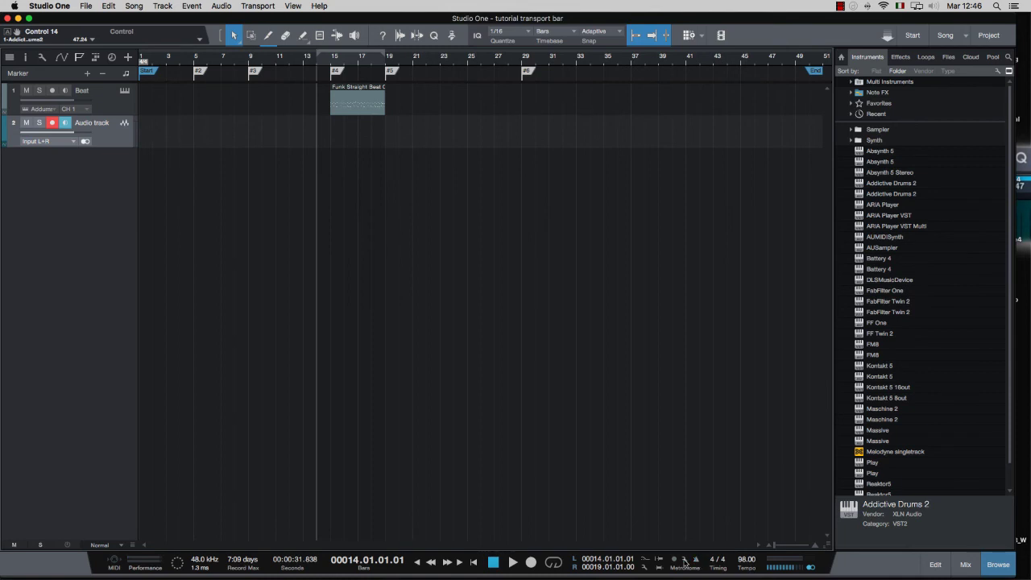
Review the Precount, Preroll and bar count options in the Metronome Setup, and close it
left_click(697, 560)
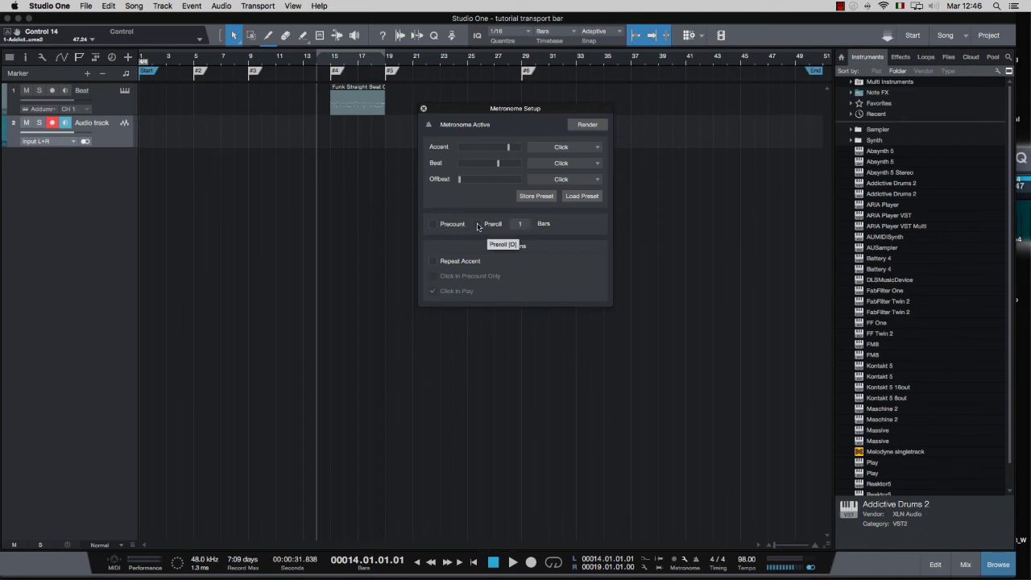
left_click(433, 225)
left_click(520, 223)
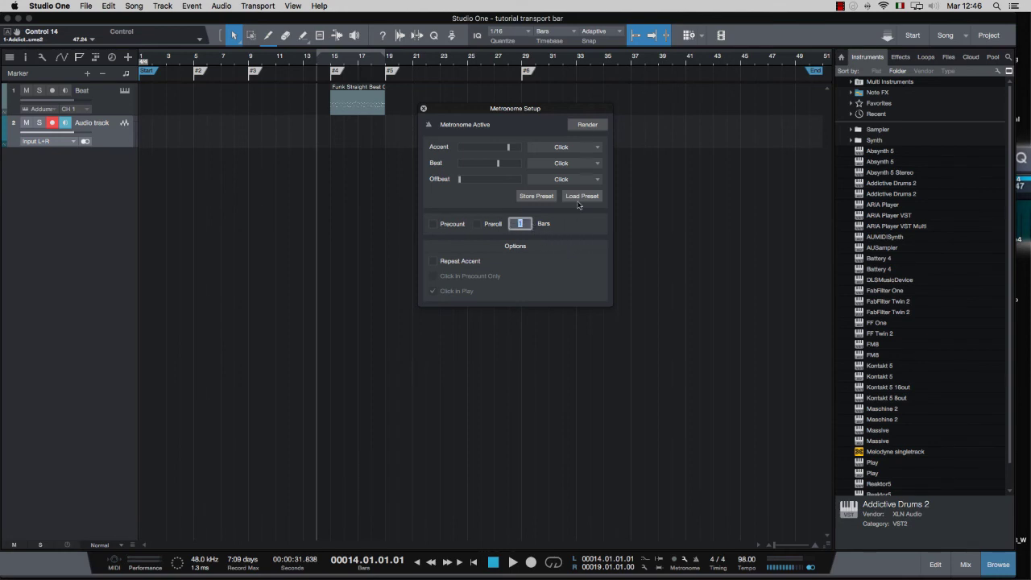
left_click(423, 109)
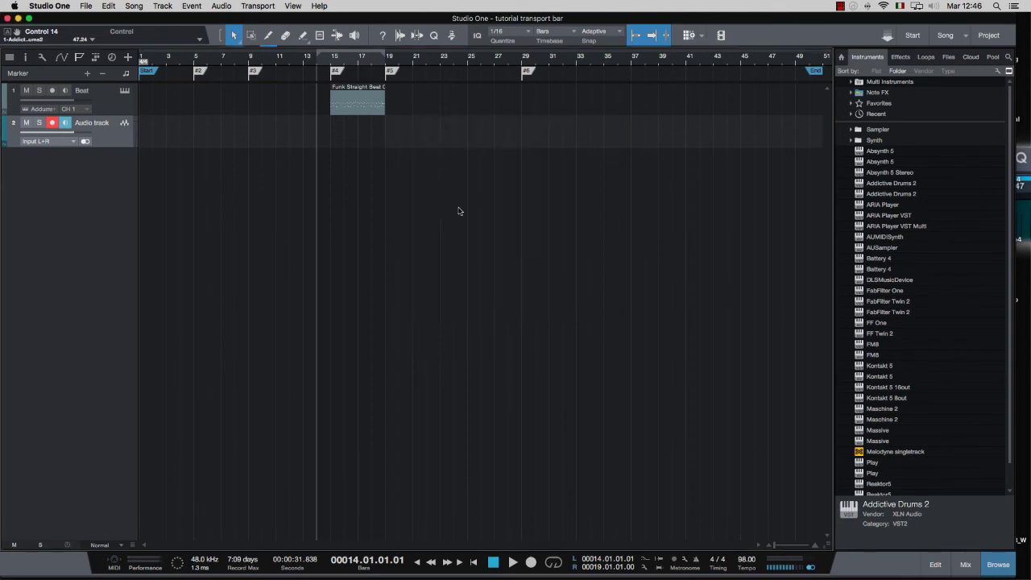
Enable Precount, record a short take on the Audio track from bar 14, and undo the recording
left_click(675, 561)
key("KP_Multiply")
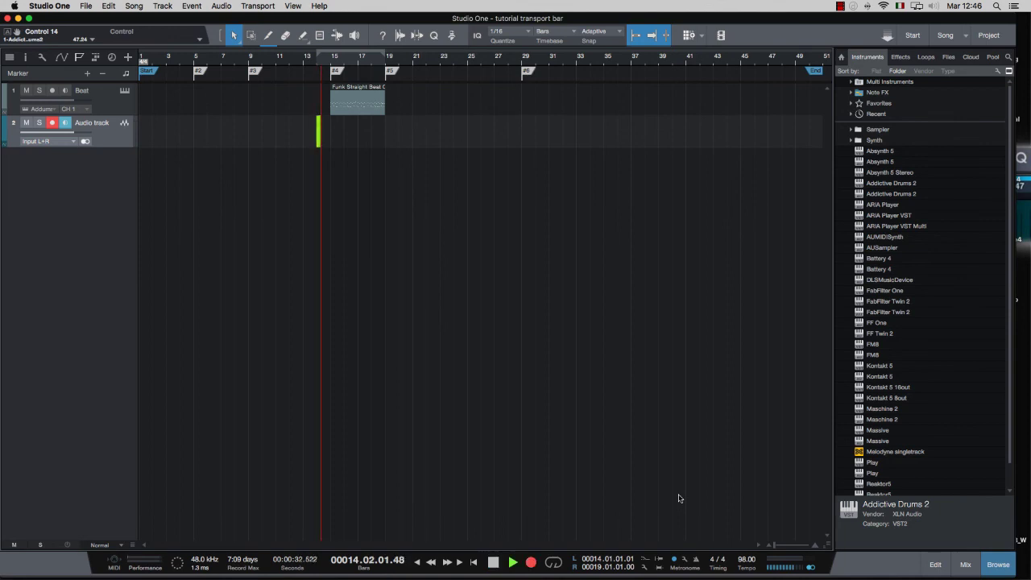
key("space")
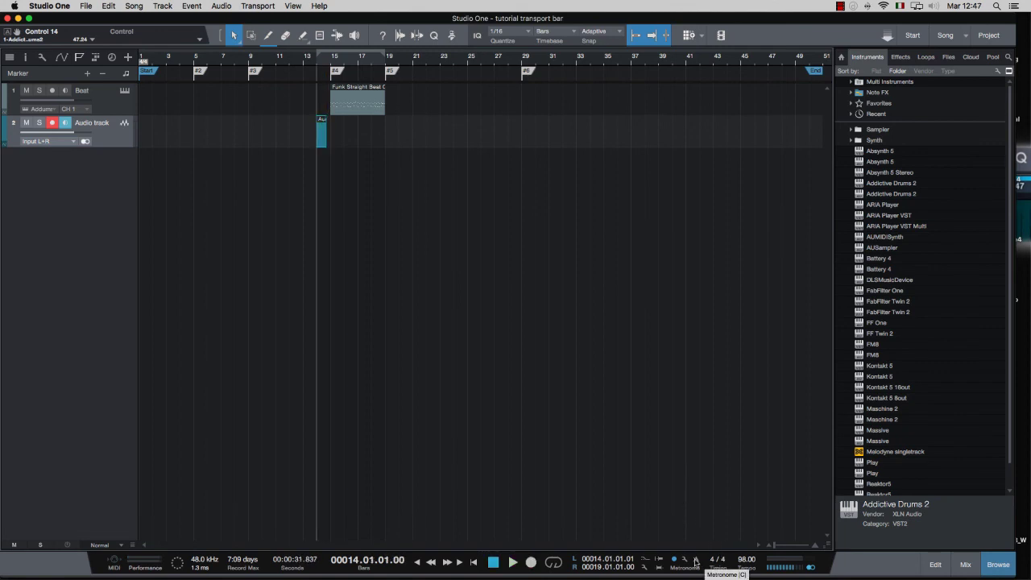
key("super+z")
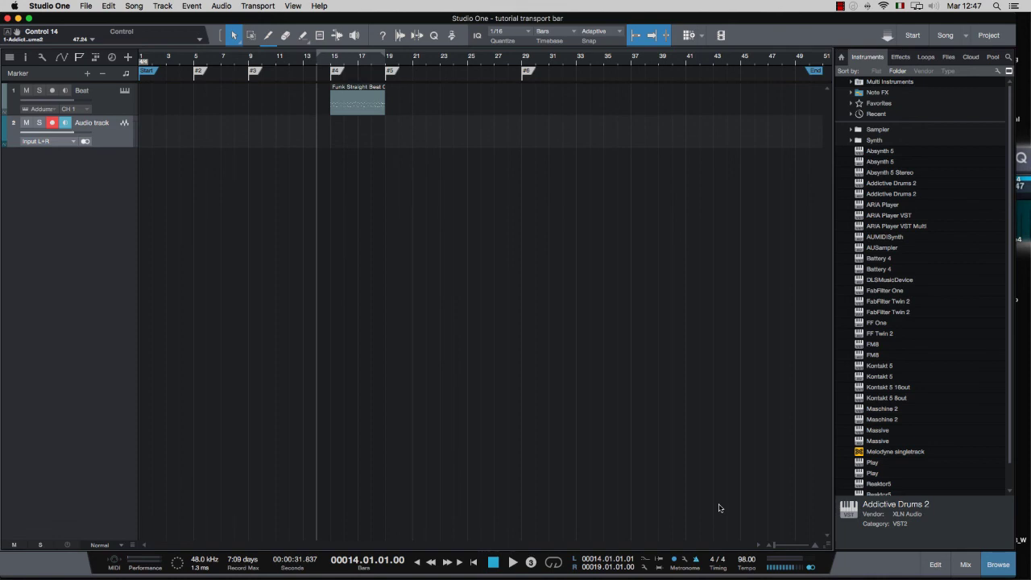
Record a short take on the Audio track from bar 14 with Precount and the metronome on, and delete the recorded event
key("KP_Multiply")
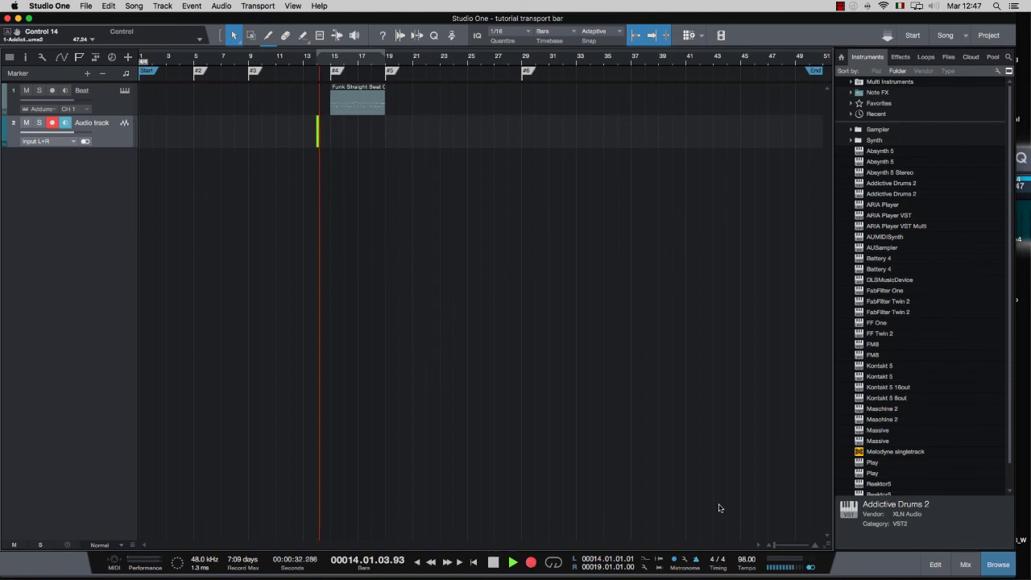
key("space")
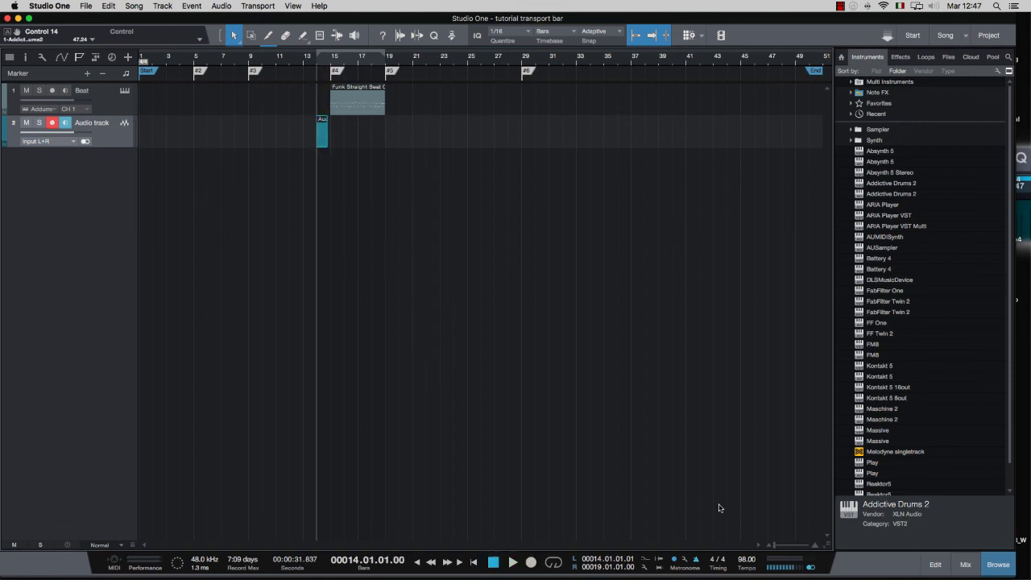
key("Delete")
Examine the choices for both numbers of the time signature, and open the tempo value for editing without changing it
left_click(714, 560)
left_click(714, 560)
left_click(713, 560)
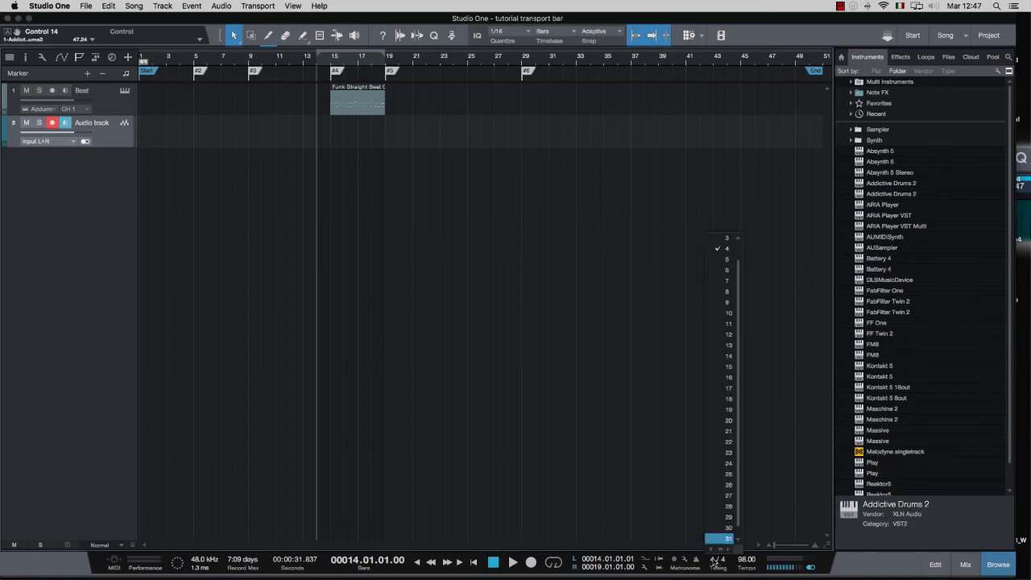
scroll(731, 335, "up", 1)
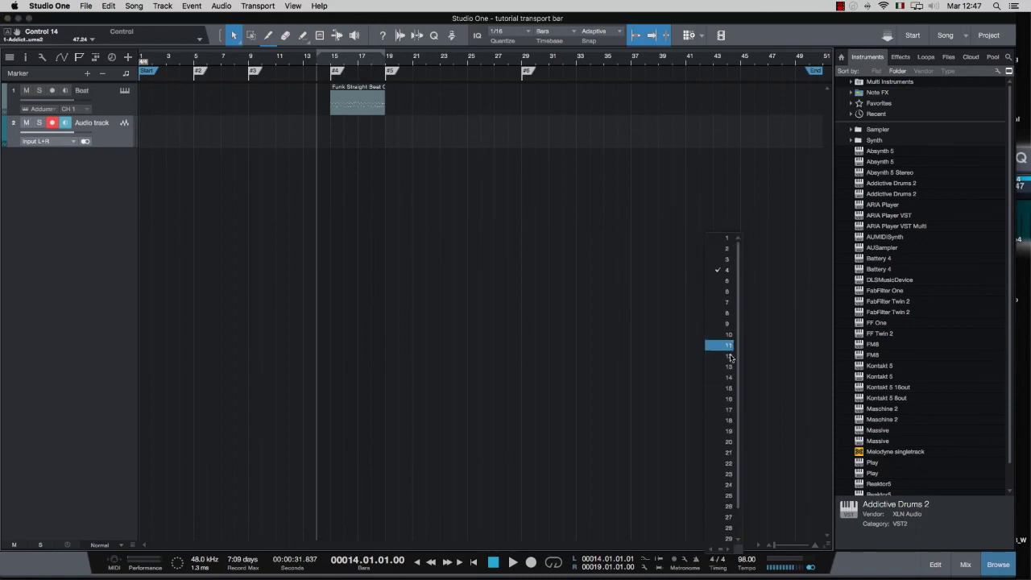
left_click(714, 560)
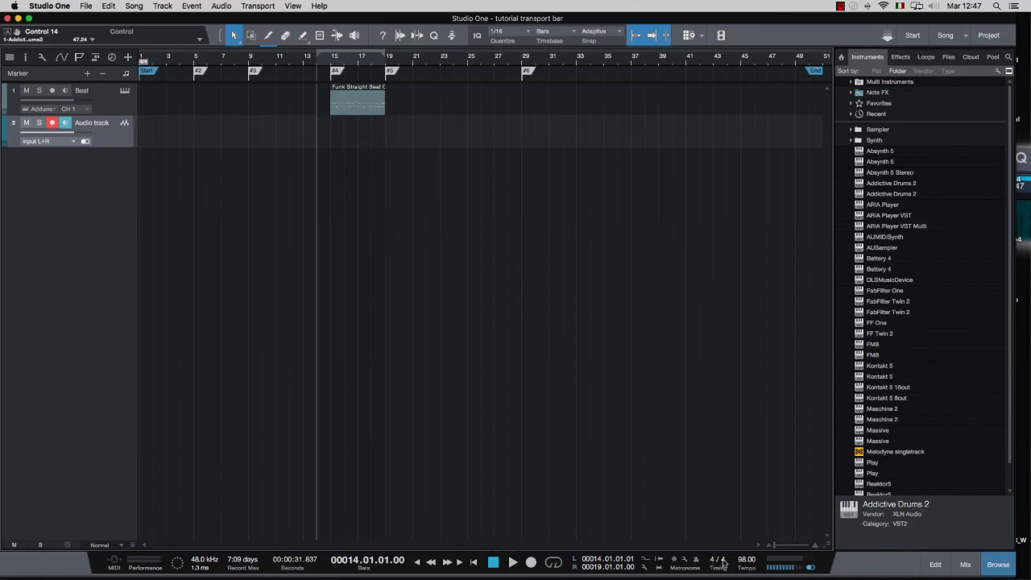
left_click(722, 561)
left_click(723, 561)
left_click(742, 561)
key("Return")
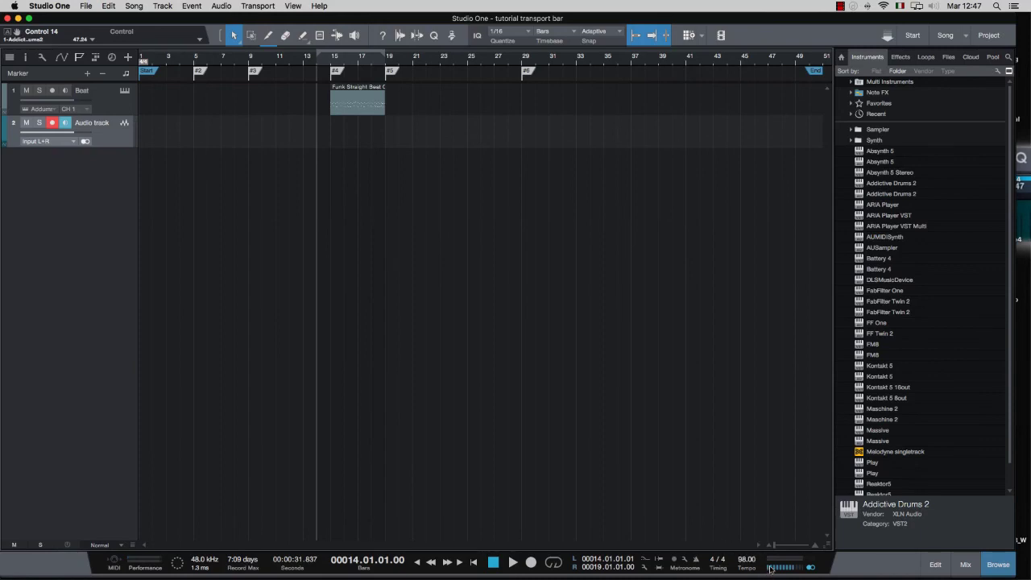